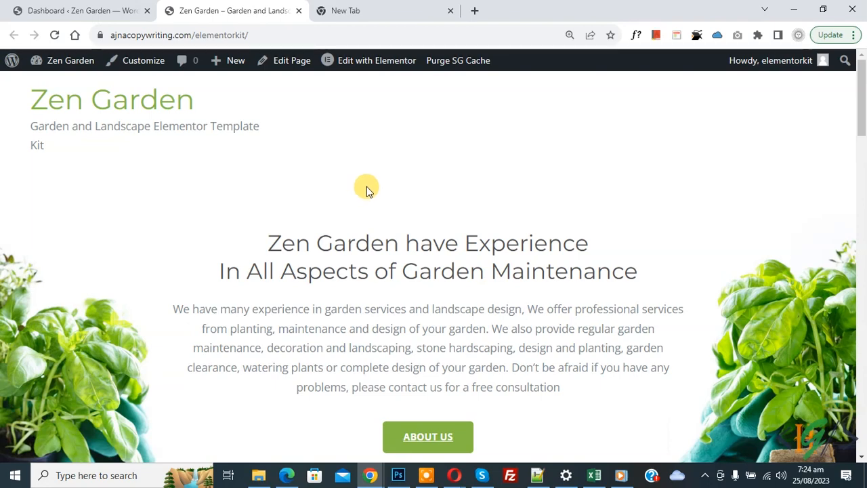
Step: Find the Elementor Header & Footer Builder plugin in the WordPress plugin directory, then install and activate it
{"action": "left_click", "coordinate": [85, 10]}
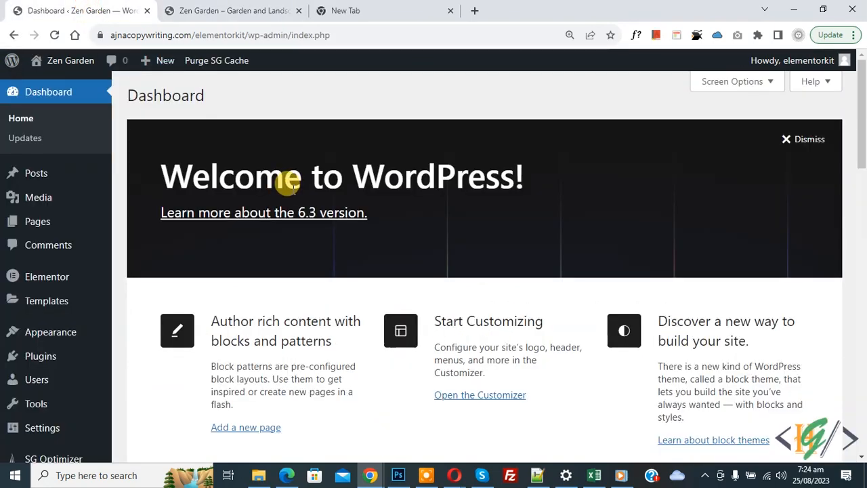
{"action": "scroll", "coordinate": [288, 182], "scroll_direction": "down", "scroll_amount": 2}
{"action": "mouse_move", "coordinate": [89, 293]}
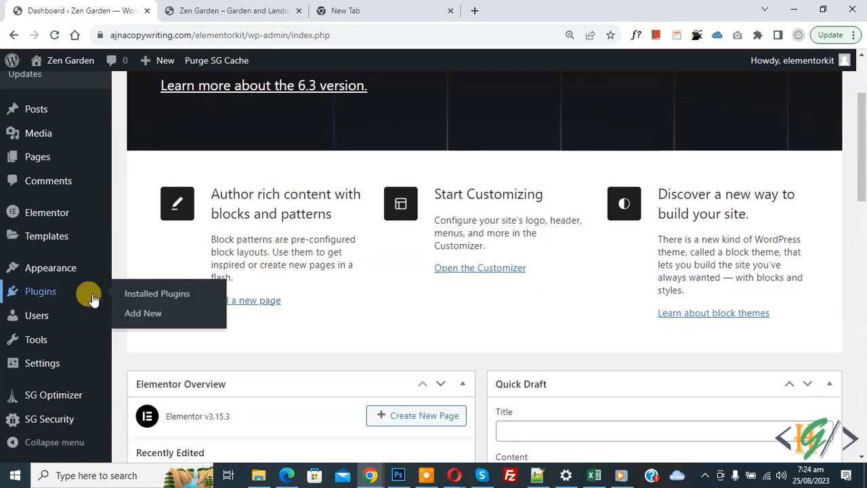
{"action": "left_click", "coordinate": [142, 313]}
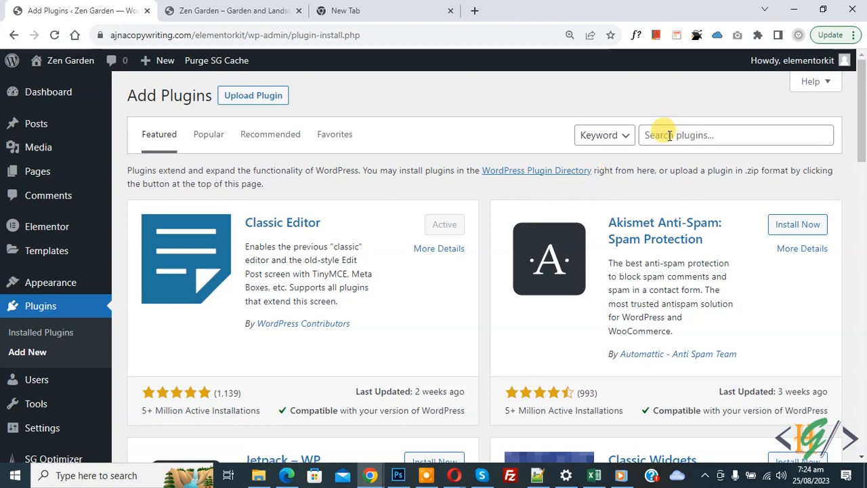
{"action": "left_click", "coordinate": [670, 136]}
{"action": "type", "text": "Elementor Header & Footer Builder"}
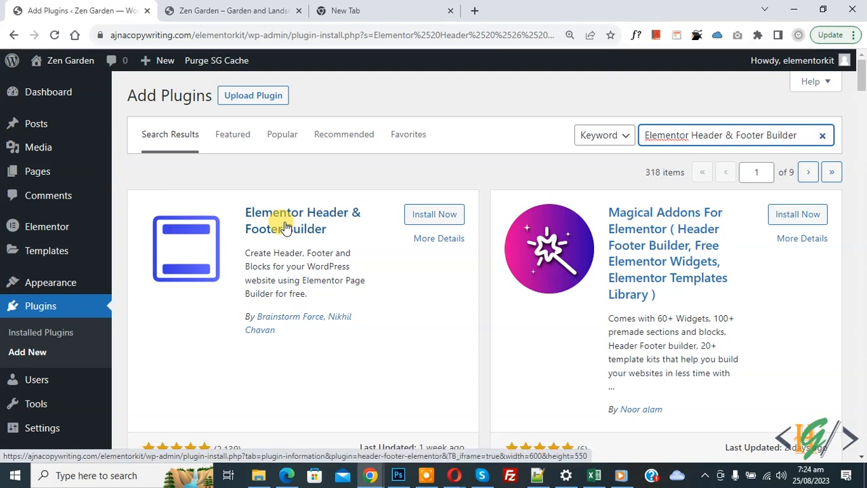
{"action": "left_click", "coordinate": [428, 216]}
{"action": "left_click", "coordinate": [439, 221]}
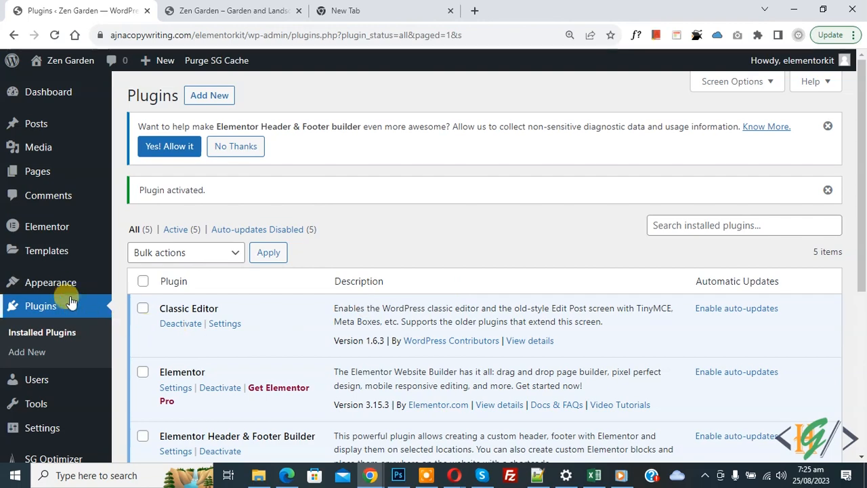
Step: Create a new Elementor Header & Footer Builder template titled Header and set its template type to Header
{"action": "mouse_move", "coordinate": [62, 284]}
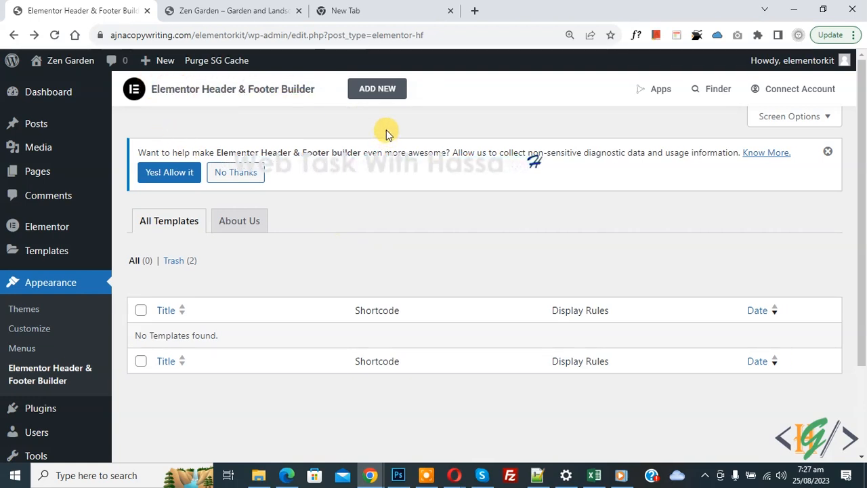
{"action": "left_click", "coordinate": [379, 95]}
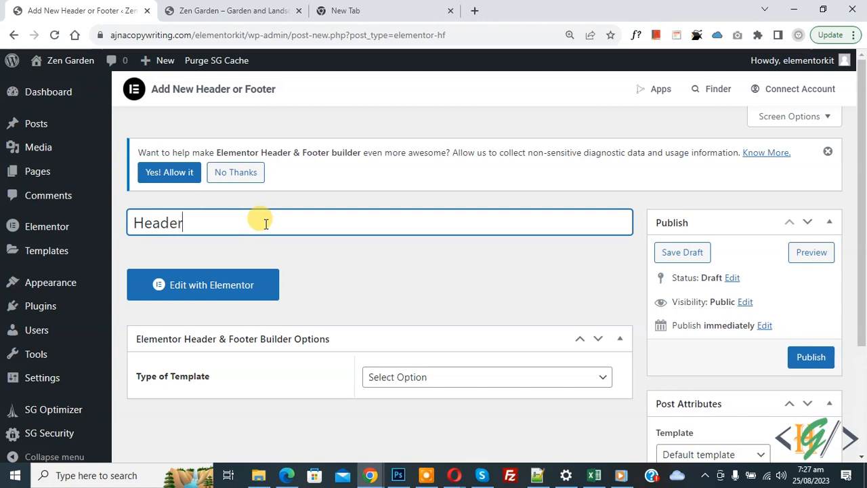
{"action": "scroll", "coordinate": [271, 224], "scroll_direction": "down", "scroll_amount": 1}
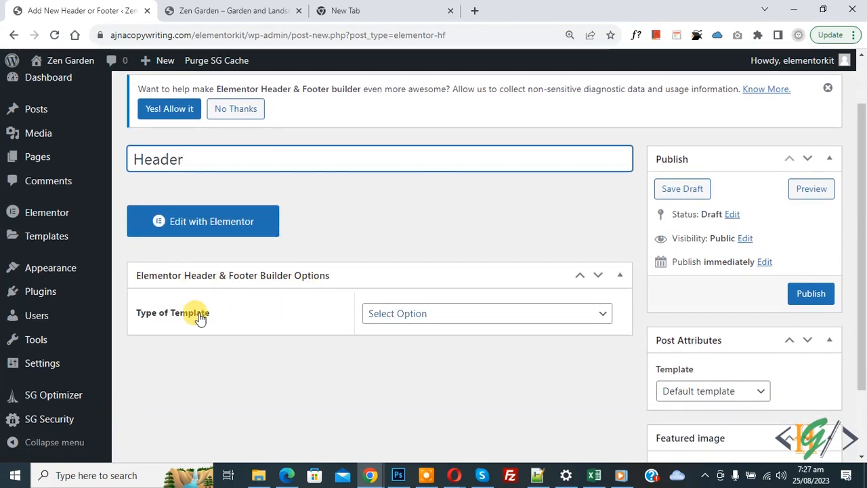
{"action": "left_click", "coordinate": [489, 315]}
{"action": "left_click", "coordinate": [451, 343]}
Step: Set the header template to display on the Entire Website for All user roles and publish it
{"action": "scroll", "coordinate": [303, 264], "scroll_direction": "down", "scroll_amount": 2}
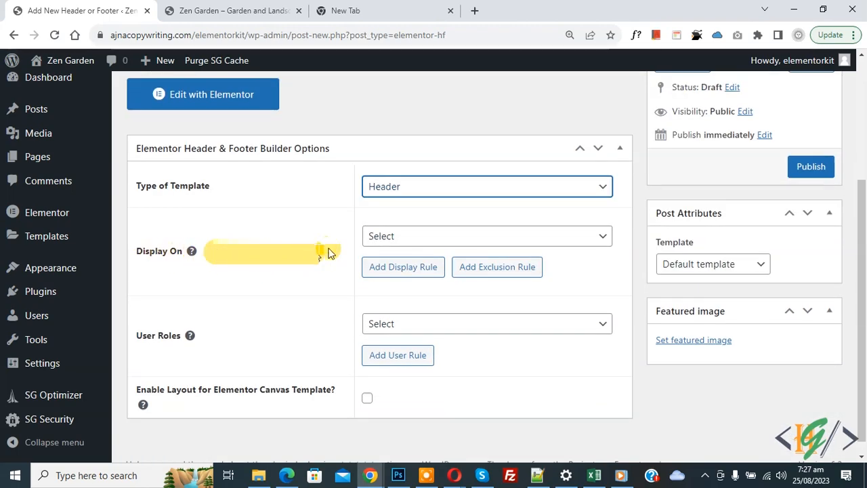
{"action": "left_click", "coordinate": [440, 237]}
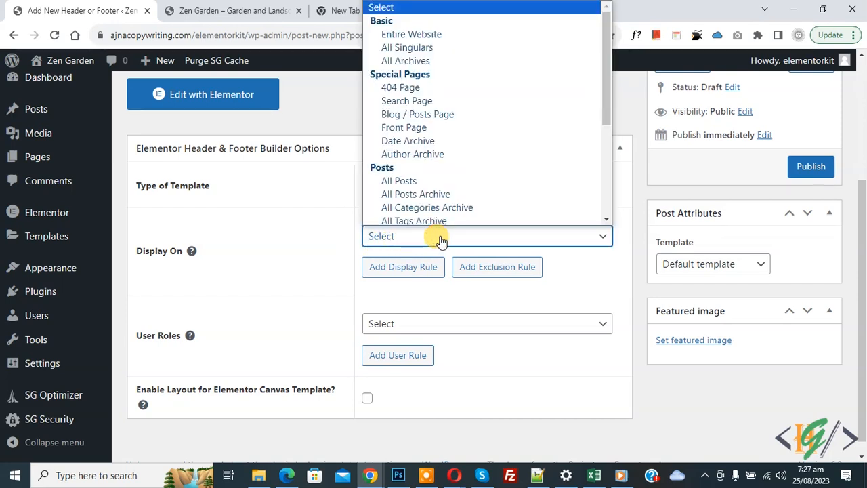
{"action": "left_click", "coordinate": [411, 32]}
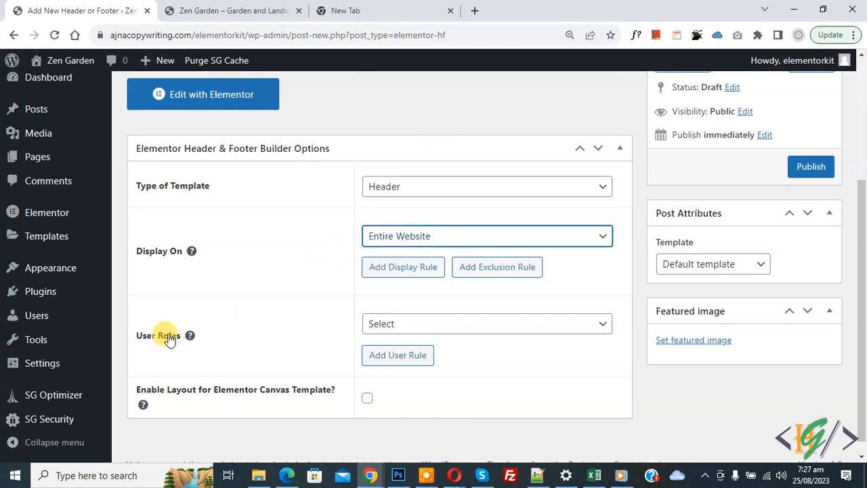
{"action": "left_click", "coordinate": [424, 326]}
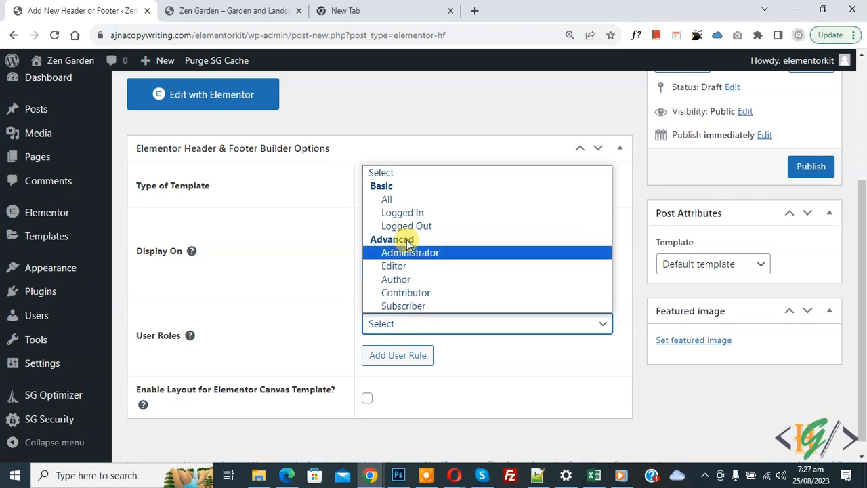
{"action": "left_click", "coordinate": [401, 204]}
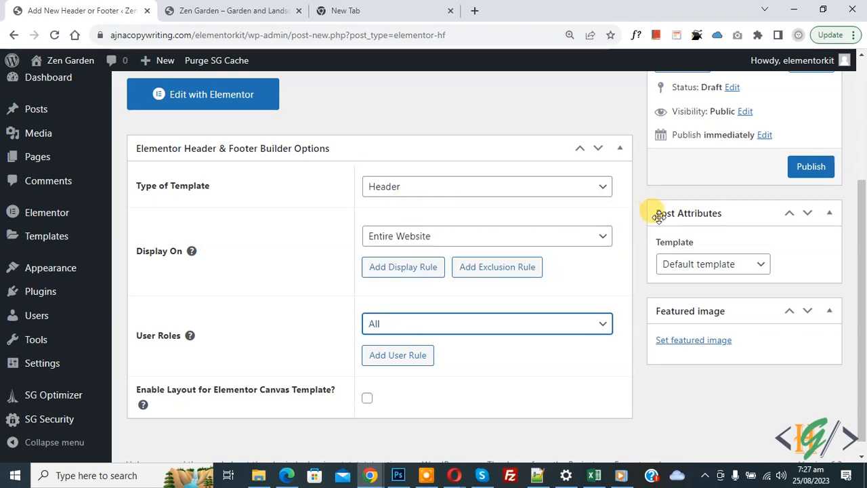
{"action": "left_click", "coordinate": [808, 171]}
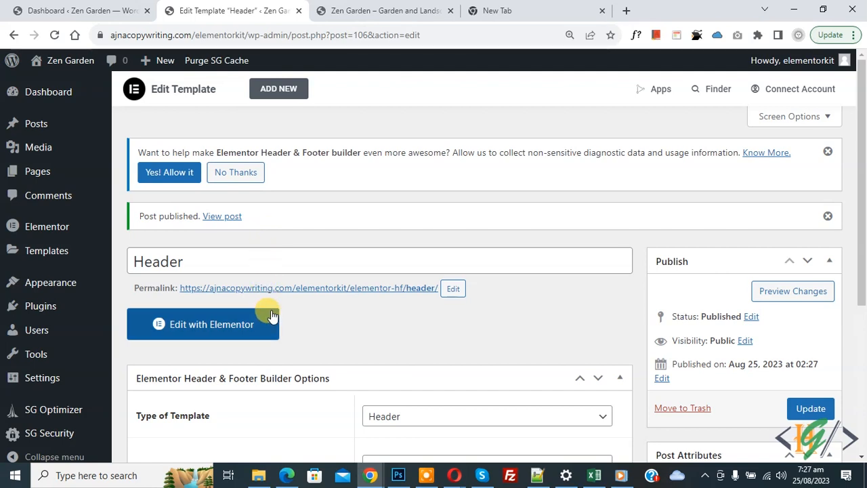
Step: Open the header template for editing with Elementor and add a section with two equal columns
{"action": "left_click", "coordinate": [222, 326]}
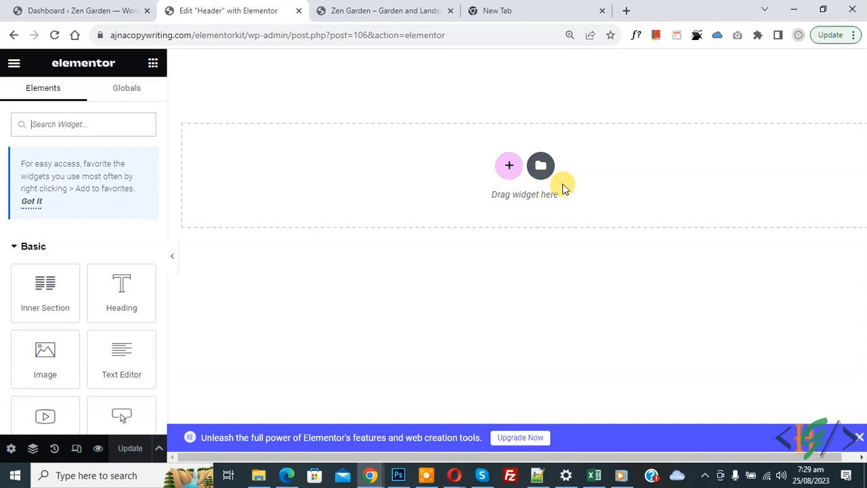
{"action": "left_click", "coordinate": [509, 180]}
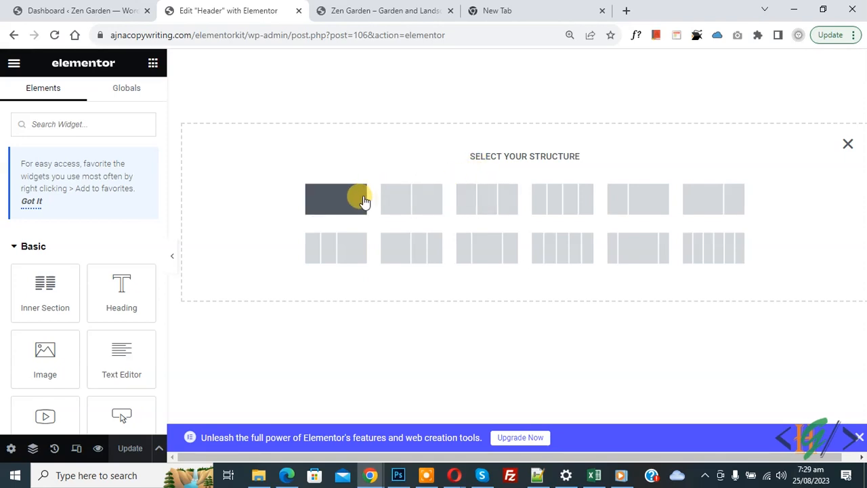
{"action": "left_click", "coordinate": [397, 202]}
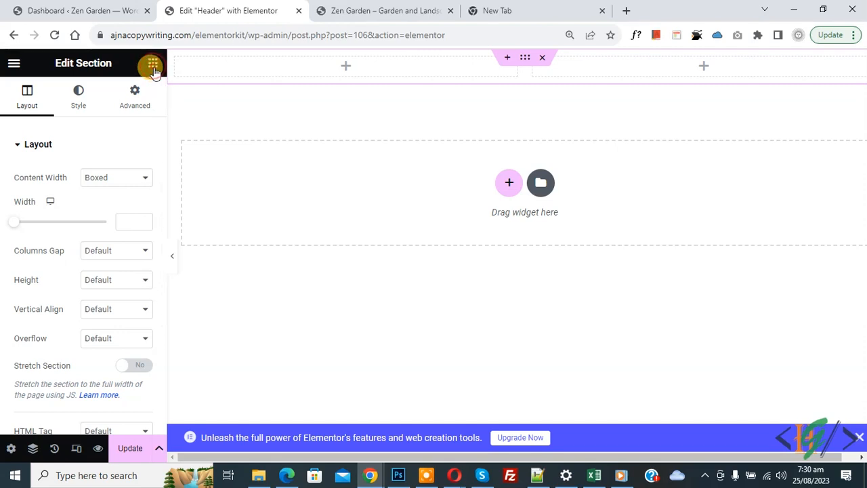
Step: Try a Site Logo widget in the section's first column and delete it again
{"action": "left_click", "coordinate": [154, 65]}
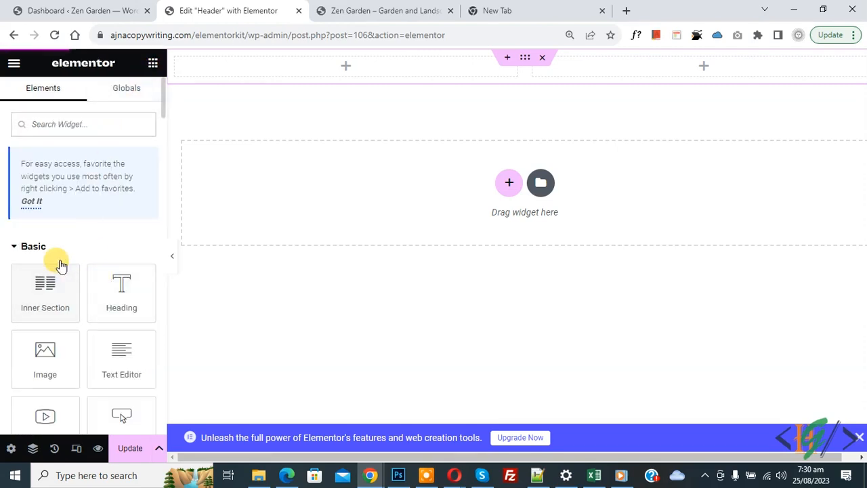
{"action": "left_click", "coordinate": [63, 124]}
{"action": "type", "text": "s"}
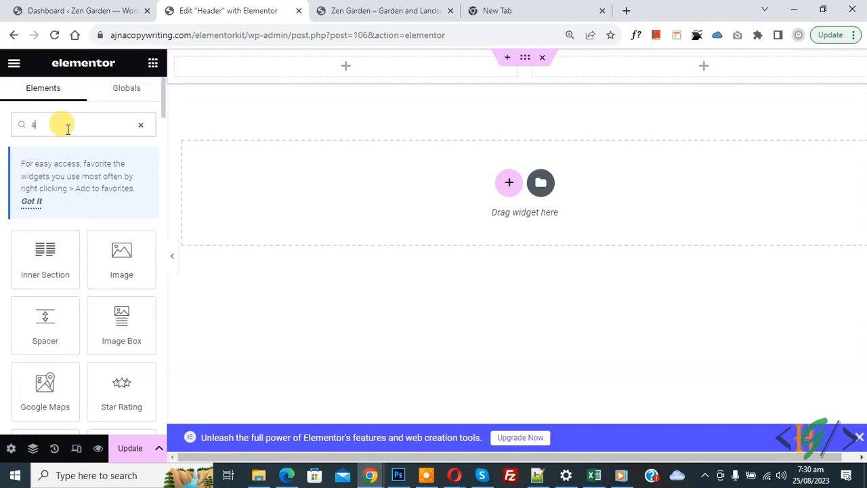
{"action": "type", "text": "ite"}
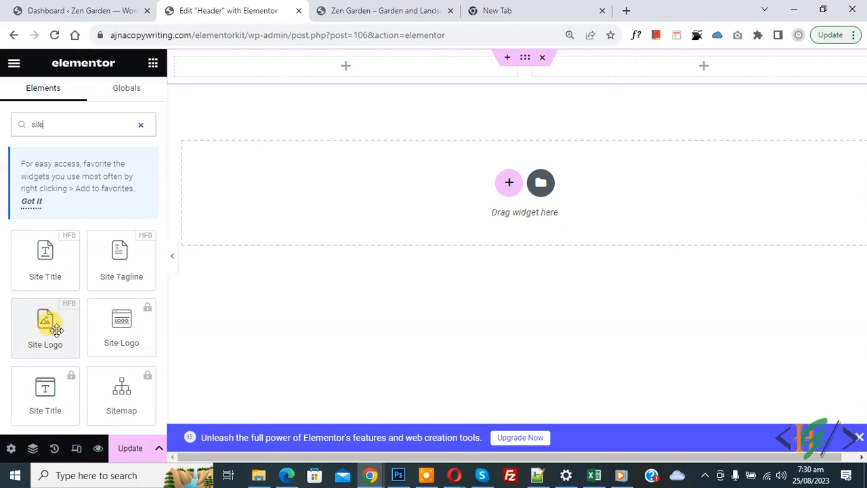
{"action": "left_click_drag", "start_coordinate": [53, 340], "coordinate": [320, 85]}
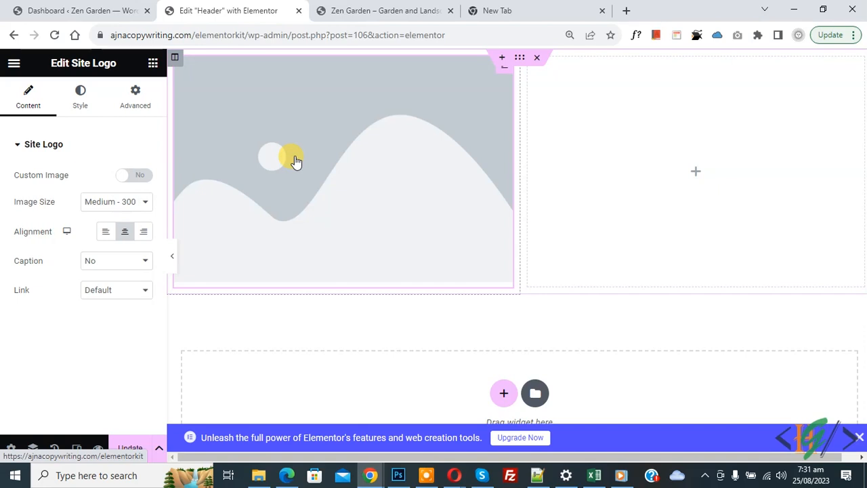
{"action": "right_click", "coordinate": [324, 171]}
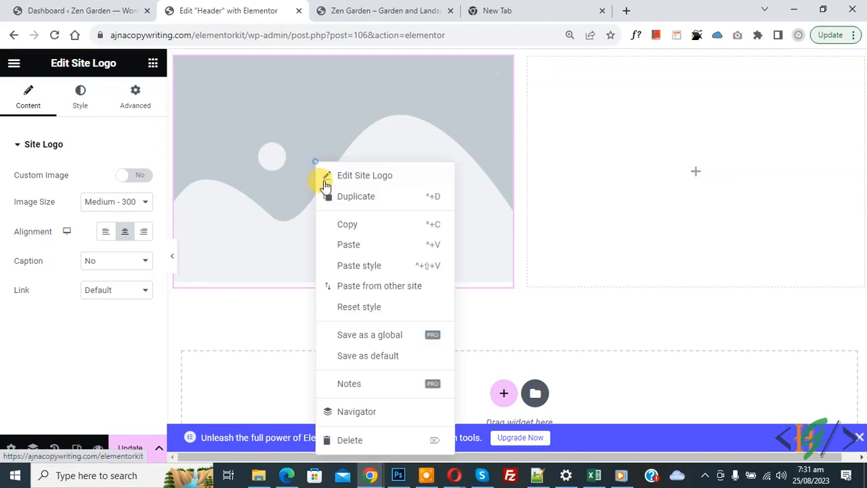
{"action": "left_click", "coordinate": [350, 439]}
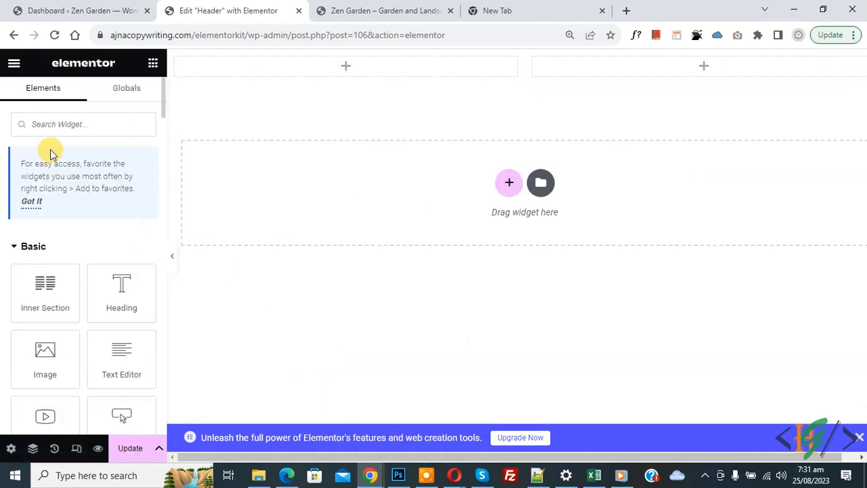
Step: Add an Image widget to the section's first column and choose logo-4.png from the media library
{"action": "left_click", "coordinate": [49, 124]}
{"action": "type", "text": "imag"}
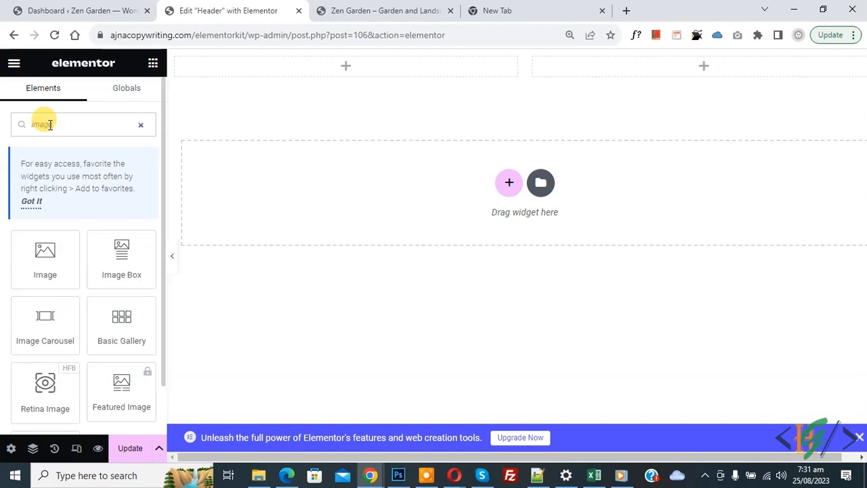
{"action": "type", "text": "e"}
{"action": "left_click_drag", "start_coordinate": [27, 264], "coordinate": [313, 71]}
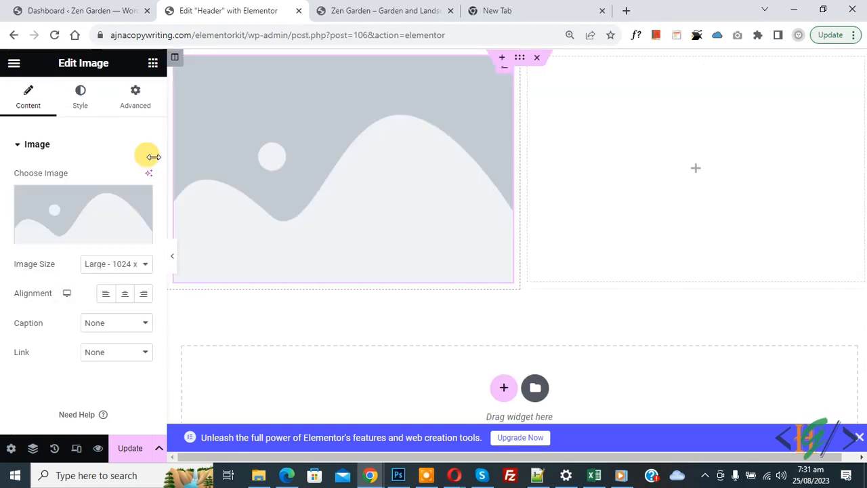
{"action": "left_click", "coordinate": [75, 240]}
{"action": "left_click", "coordinate": [333, 256]}
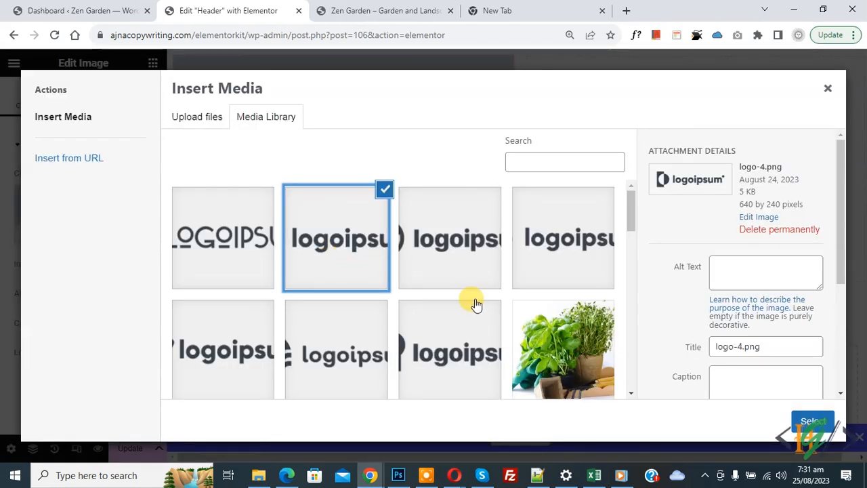
{"action": "left_click", "coordinate": [813, 421]}
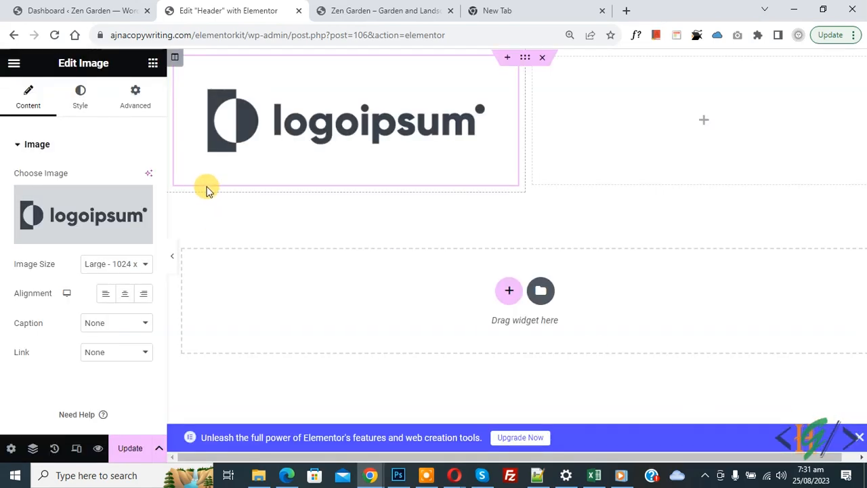
Step: Set the logo image to Full size with left alignment and its column's width to 20%
{"action": "left_click", "coordinate": [112, 262]}
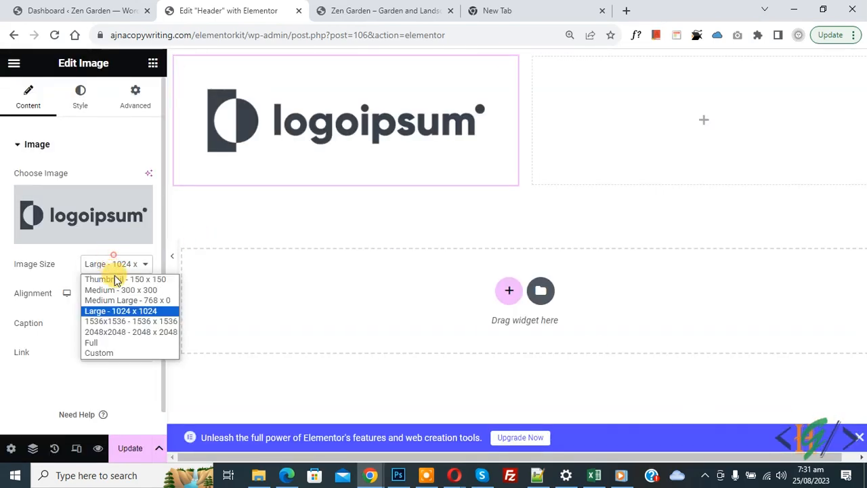
{"action": "left_click", "coordinate": [107, 343]}
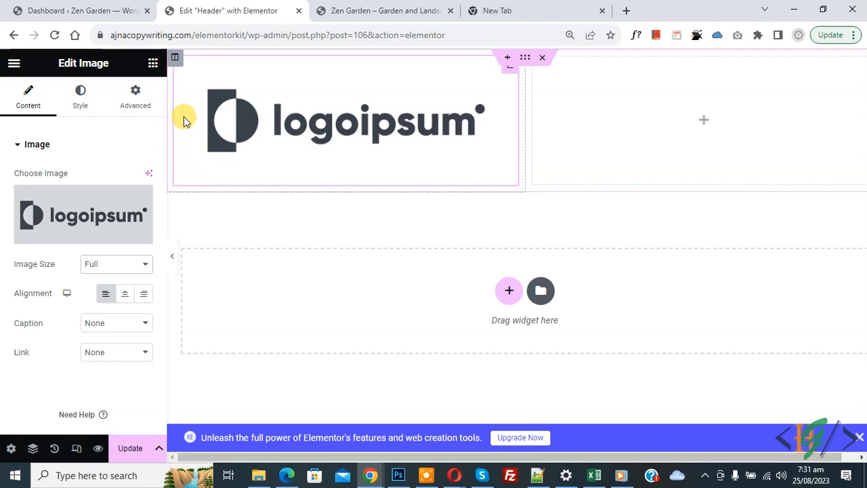
{"action": "left_click", "coordinate": [174, 58]}
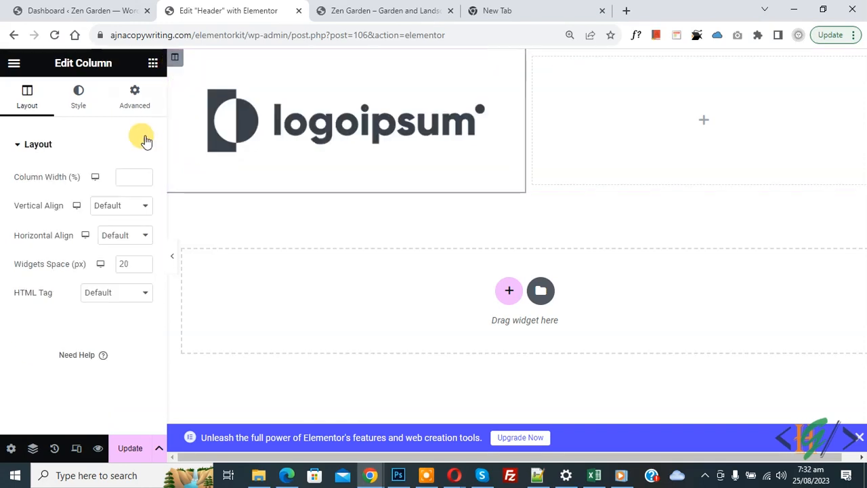
{"action": "left_click", "coordinate": [121, 176]}
{"action": "type", "text": "20"}
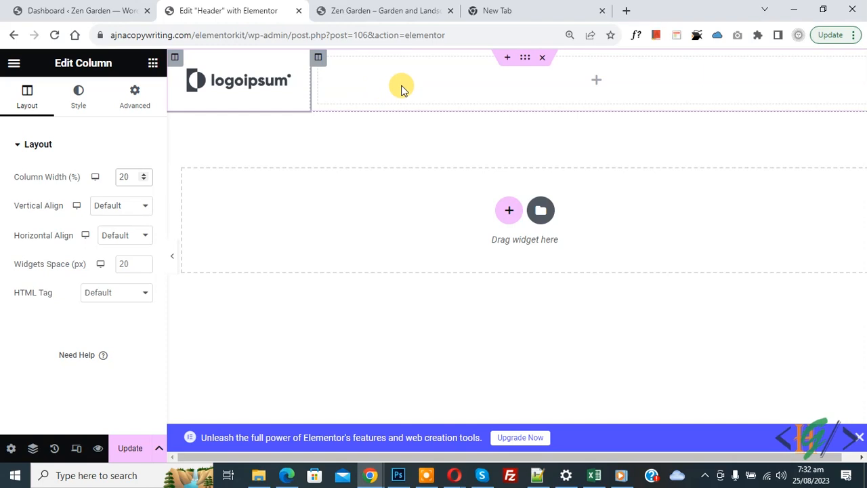
Step: Add the Navigation Menu widget to the section's second column and open its style settings
{"action": "left_click", "coordinate": [153, 66]}
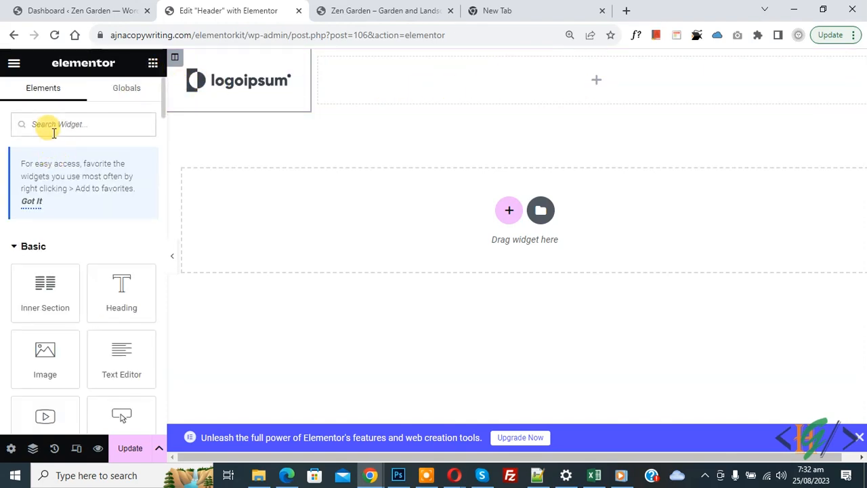
{"action": "type", "text": "menu"}
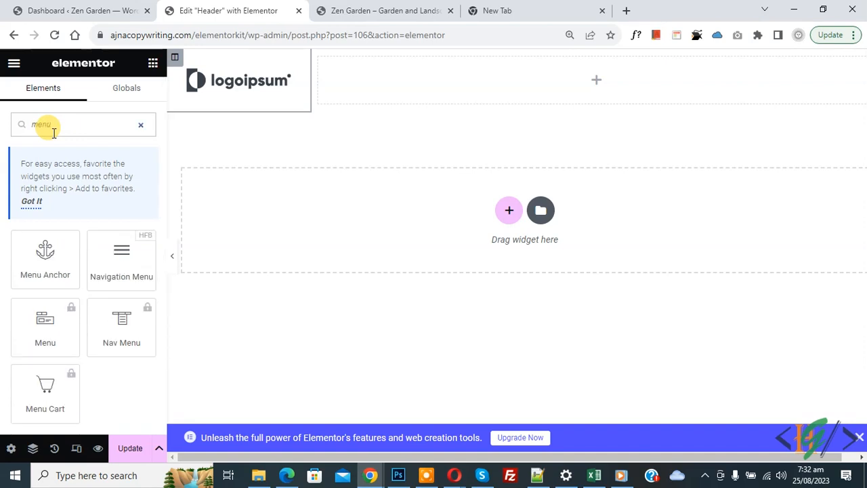
{"action": "left_click_drag", "start_coordinate": [129, 257], "coordinate": [599, 74]}
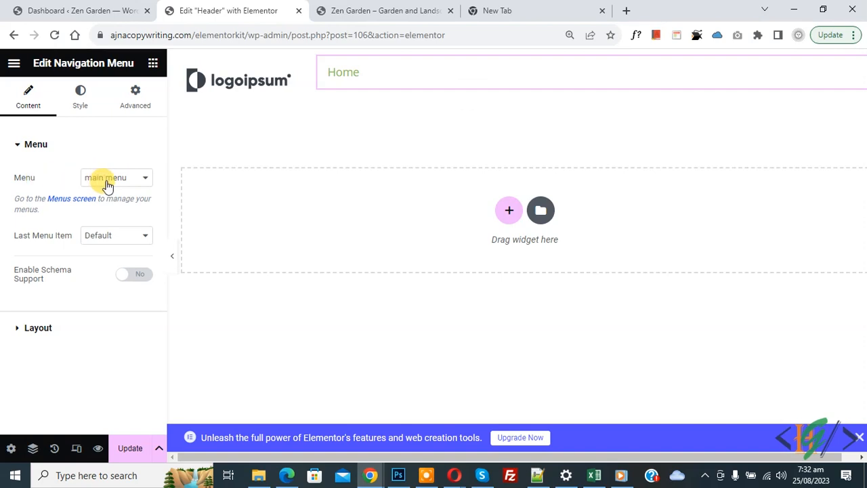
{"action": "left_click", "coordinate": [87, 103]}
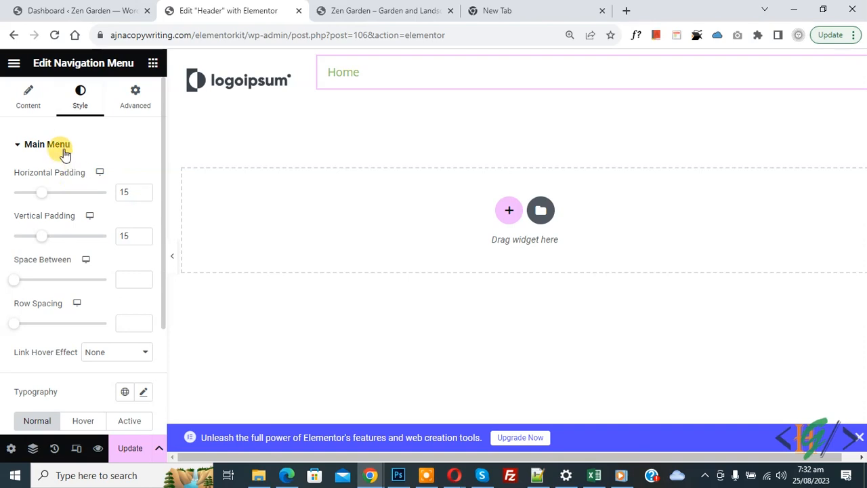
Step: Set the navigation menu's layout alignment to right
{"action": "scroll", "coordinate": [113, 216], "scroll_direction": "down", "scroll_amount": 2}
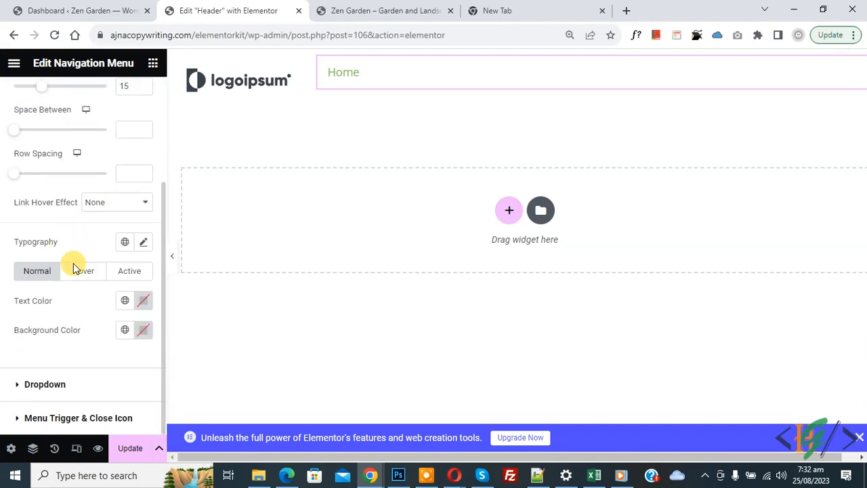
{"action": "scroll", "coordinate": [73, 264], "scroll_direction": "up", "scroll_amount": 3}
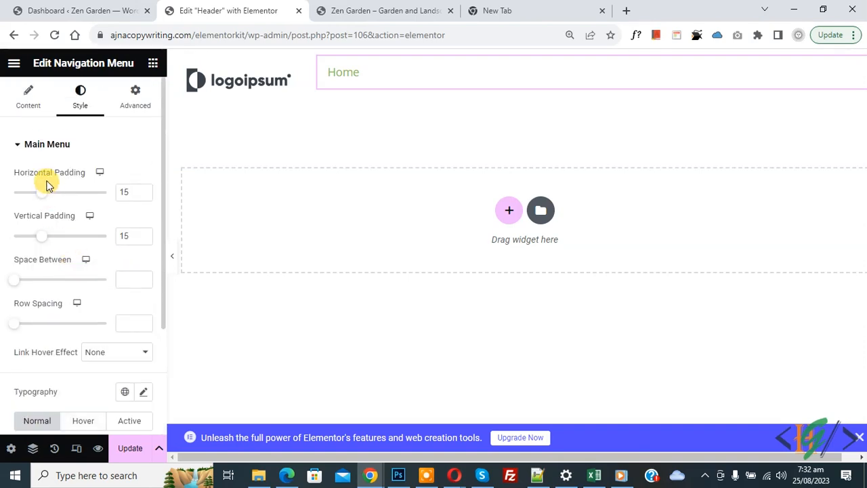
{"action": "left_click", "coordinate": [27, 101]}
{"action": "left_click", "coordinate": [47, 337]}
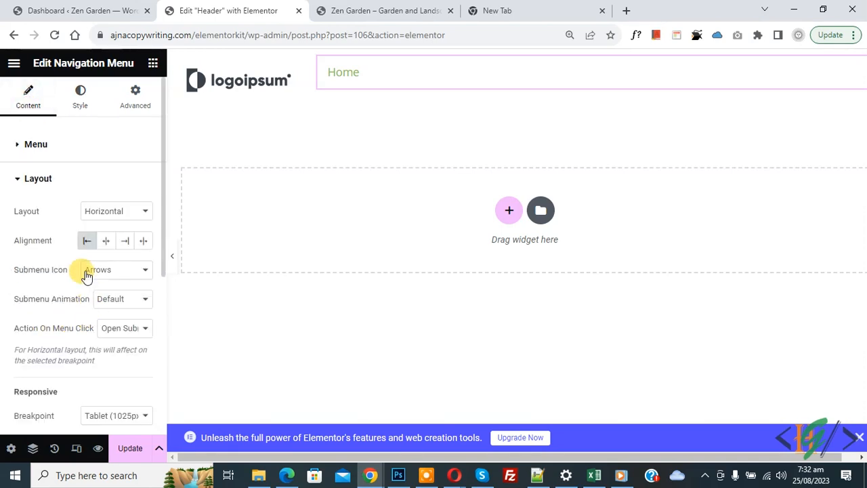
{"action": "left_click", "coordinate": [131, 248]}
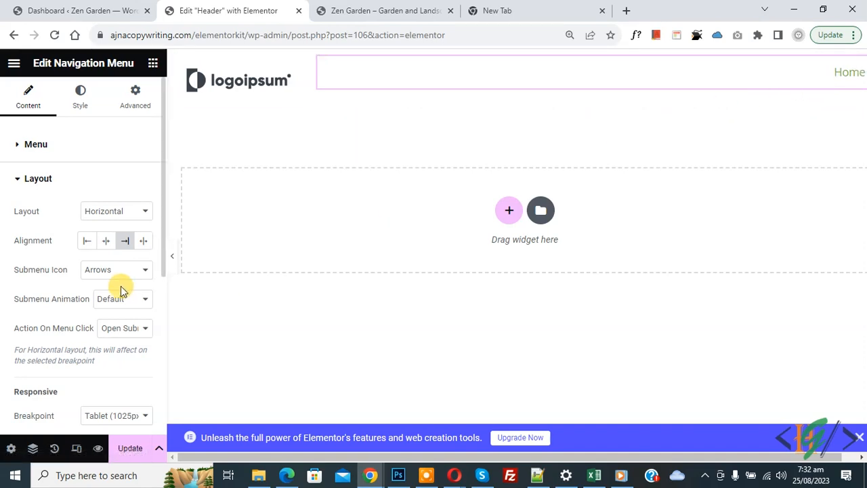
Step: Update the header and reload the live home page to check the right-aligned menu
{"action": "left_click", "coordinate": [129, 447]}
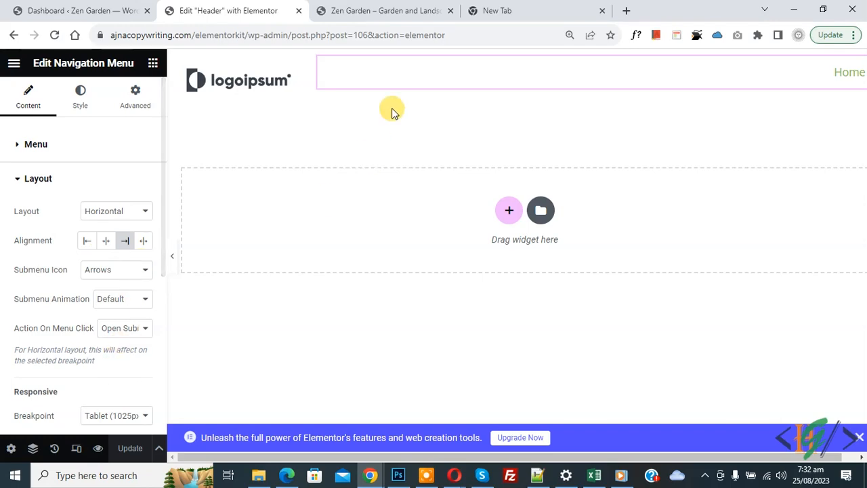
{"action": "left_click", "coordinate": [397, 11]}
{"action": "left_click", "coordinate": [54, 34]}
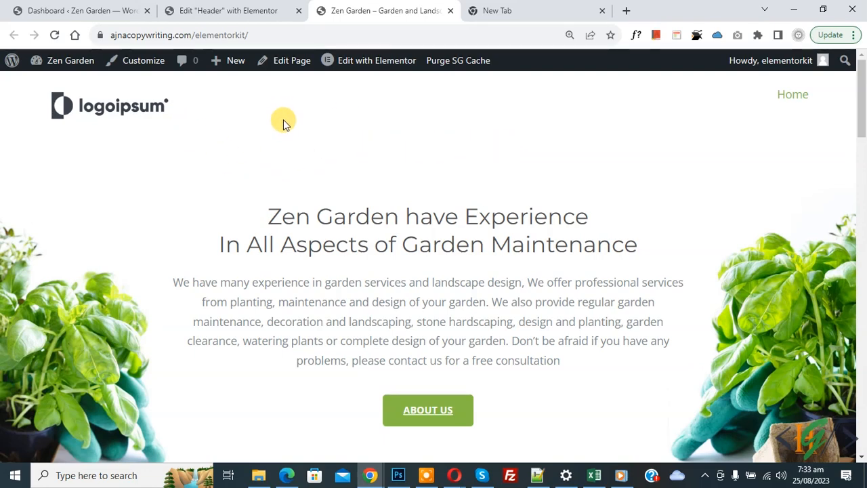
Step: Insert the saved Header template from My Templates and delete the old section with the logoipsum logo
{"action": "left_click", "coordinate": [256, 6]}
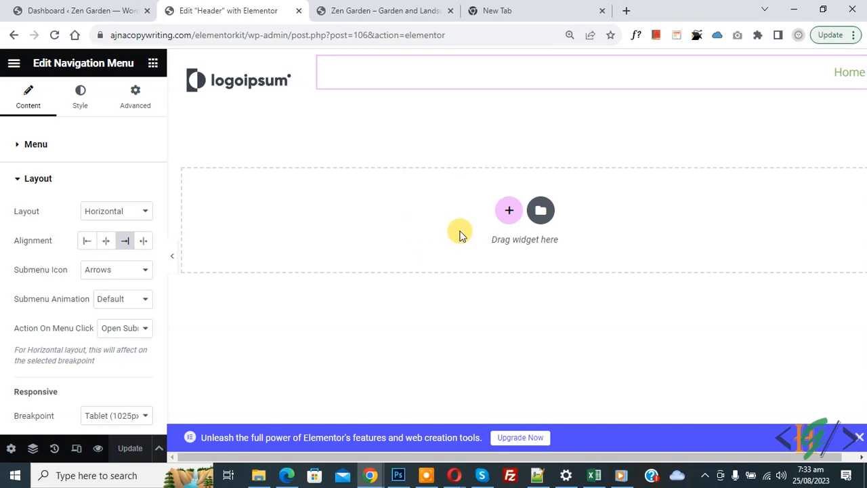
{"action": "left_click", "coordinate": [546, 216]}
{"action": "left_click", "coordinate": [477, 84]}
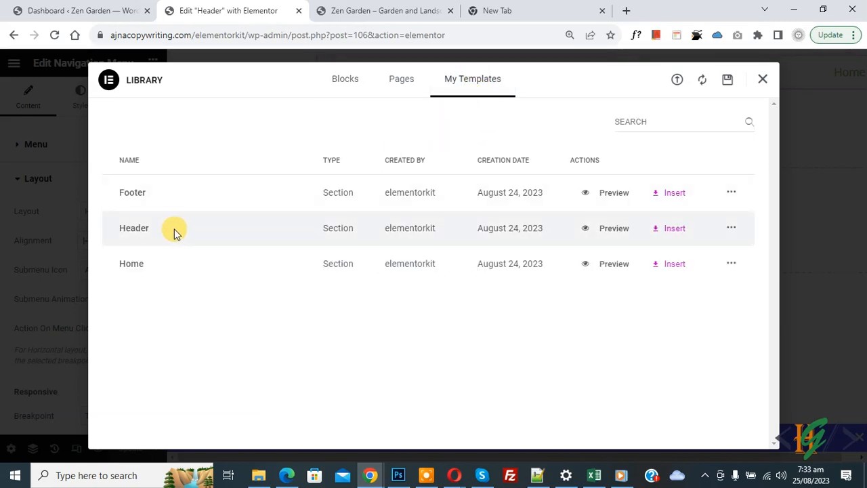
{"action": "left_click", "coordinate": [674, 230]}
{"action": "left_click", "coordinate": [544, 289]}
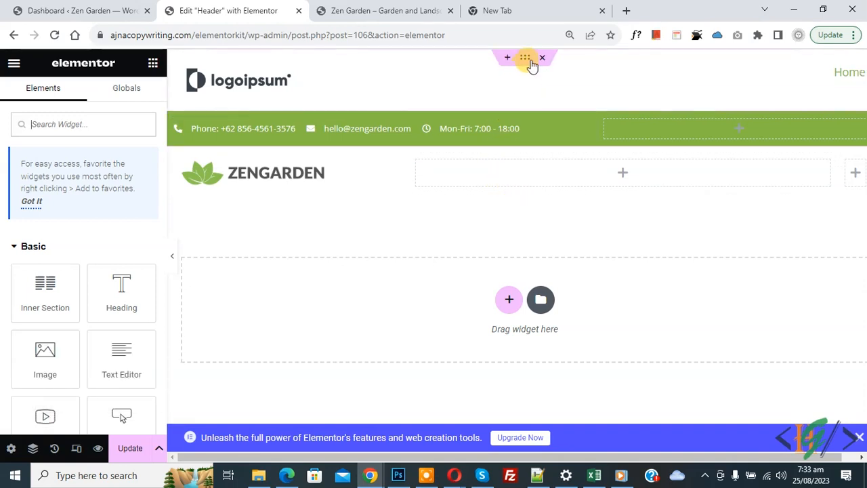
{"action": "left_click", "coordinate": [542, 58]}
Step: Update the header and reload the live home page to check the inserted template
{"action": "left_click", "coordinate": [132, 448]}
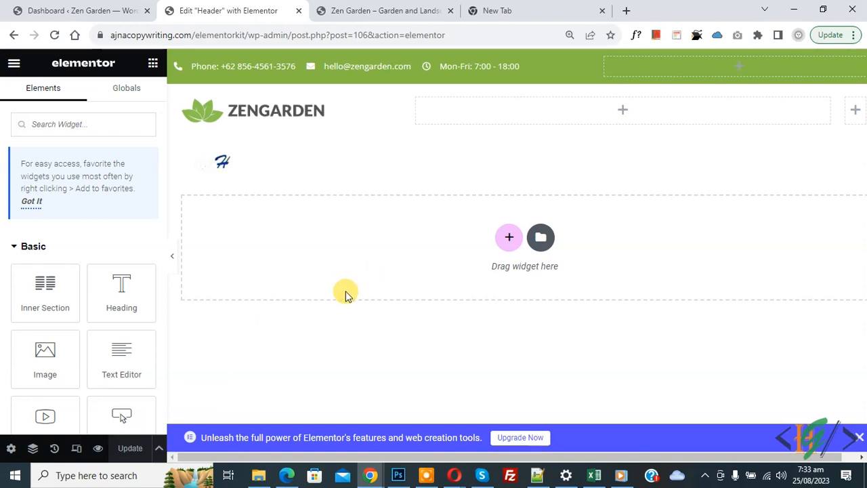
{"action": "left_click", "coordinate": [327, 13]}
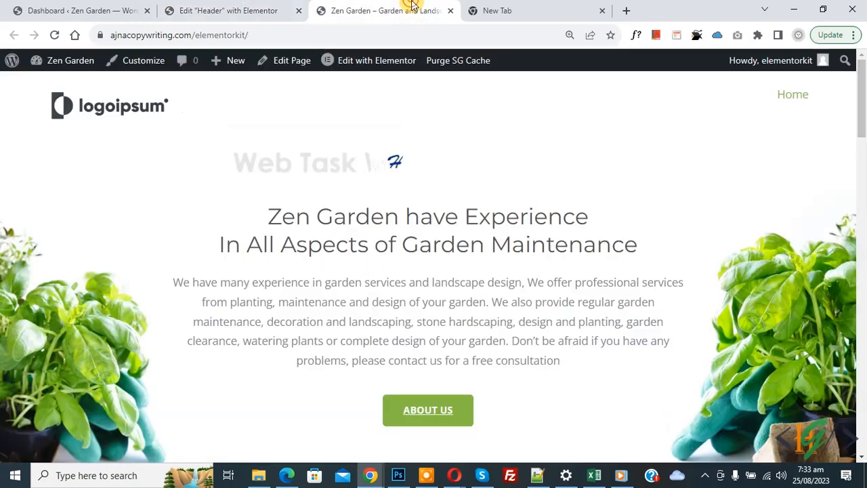
{"action": "left_click", "coordinate": [54, 35]}
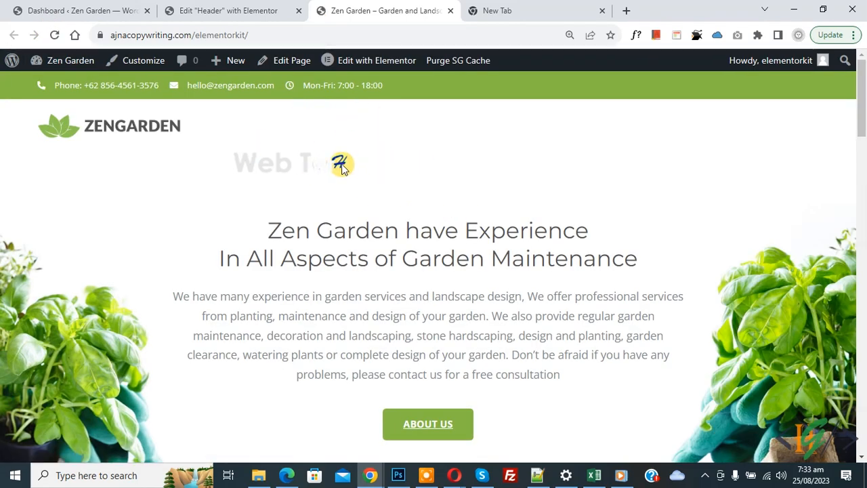
Step: Add a Navigation Menu widget to the empty column beside the ZENGARDEN logo and align it right
{"action": "left_click", "coordinate": [233, 9]}
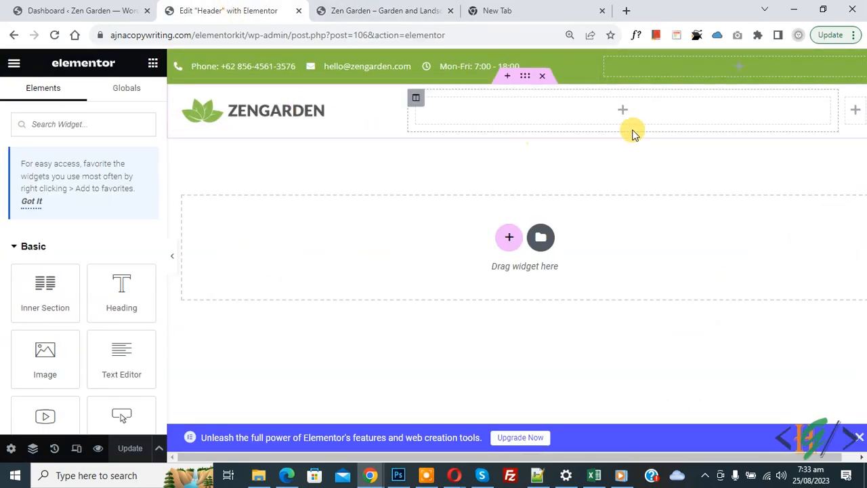
{"action": "left_click", "coordinate": [76, 120]}
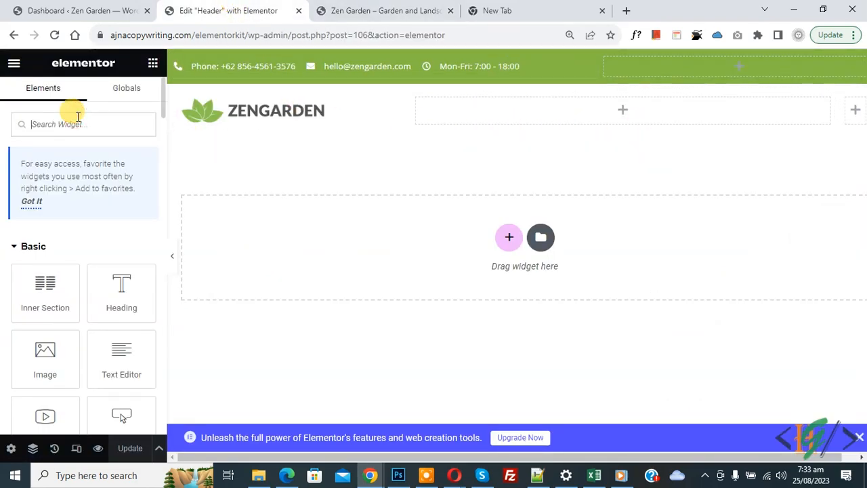
{"action": "type", "text": "menu"}
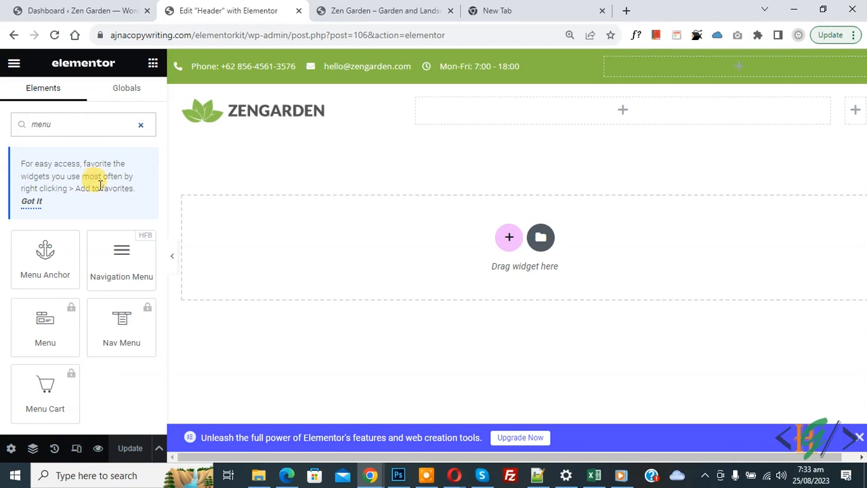
{"action": "left_click_drag", "start_coordinate": [119, 269], "coordinate": [610, 116]}
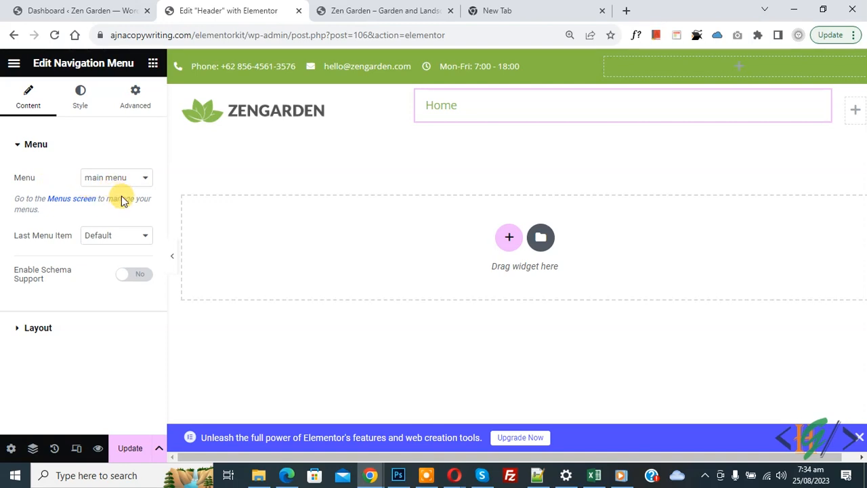
{"action": "left_click", "coordinate": [57, 330]}
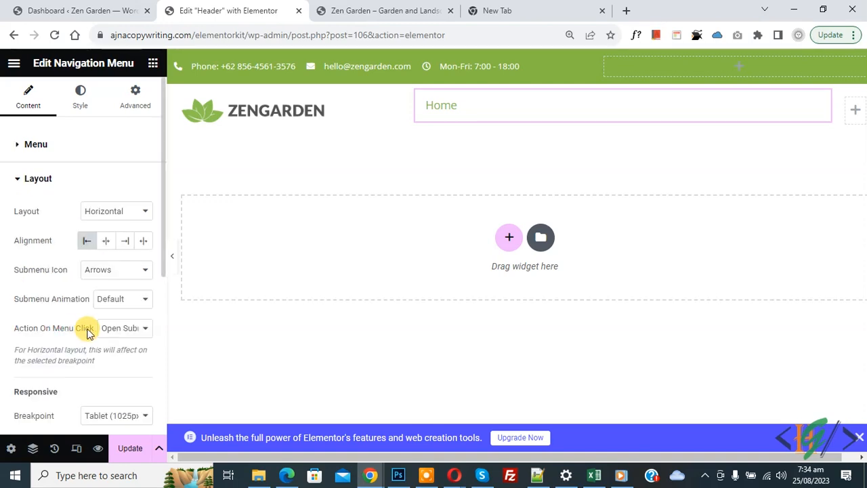
{"action": "left_click", "coordinate": [125, 241]}
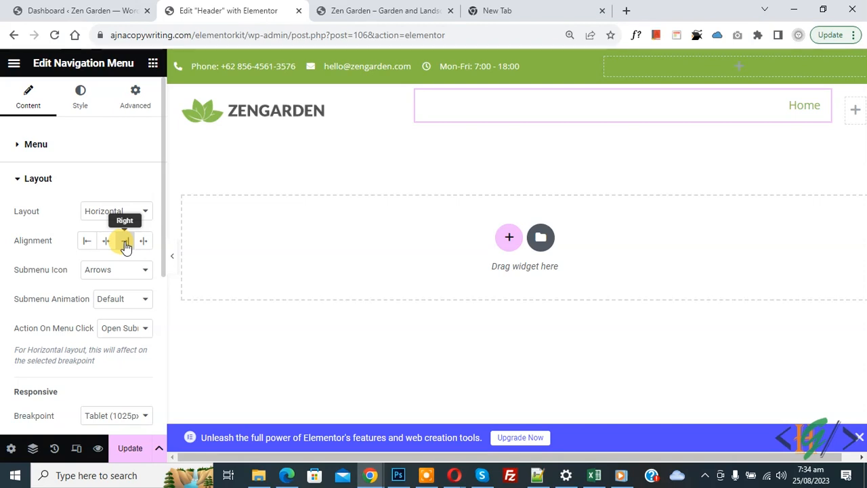
Step: Update the header and reload the live home page to check the new navigation menu
{"action": "left_click", "coordinate": [122, 448]}
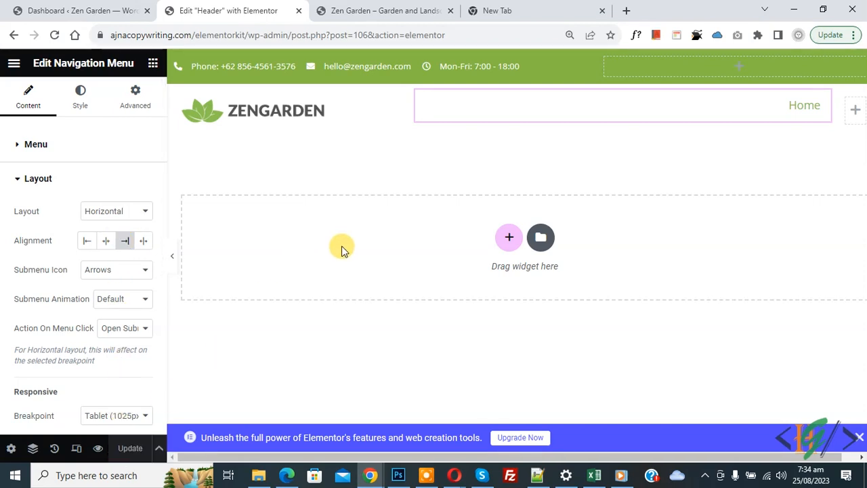
{"action": "left_click", "coordinate": [396, 10]}
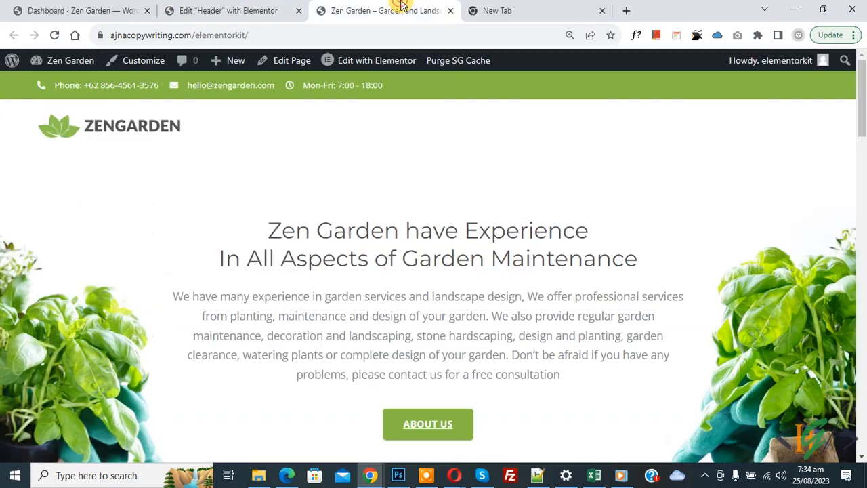
{"action": "left_click", "coordinate": [55, 34]}
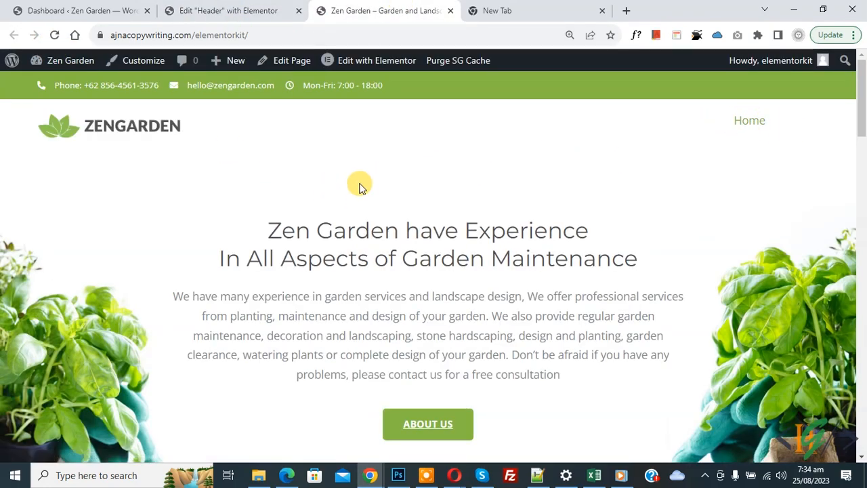
Step: Preview the header in mobile responsive mode and test opening and closing its hamburger menu
{"action": "left_click", "coordinate": [228, 10]}
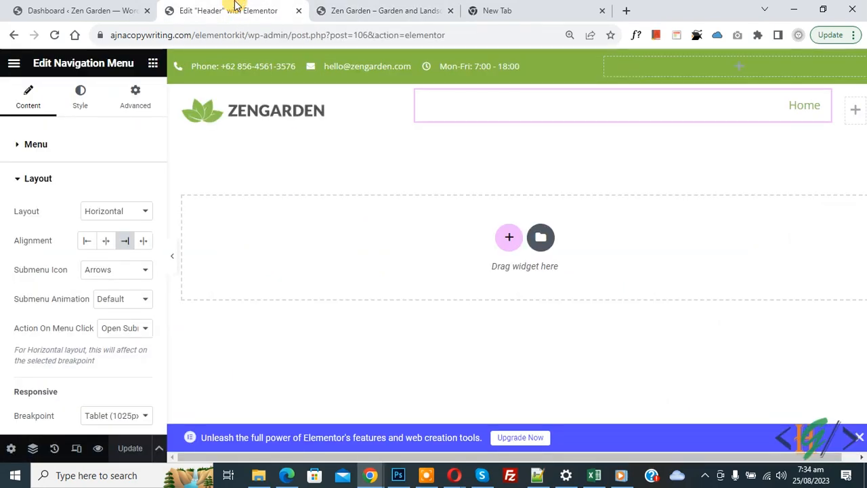
{"action": "left_click", "coordinate": [76, 450]}
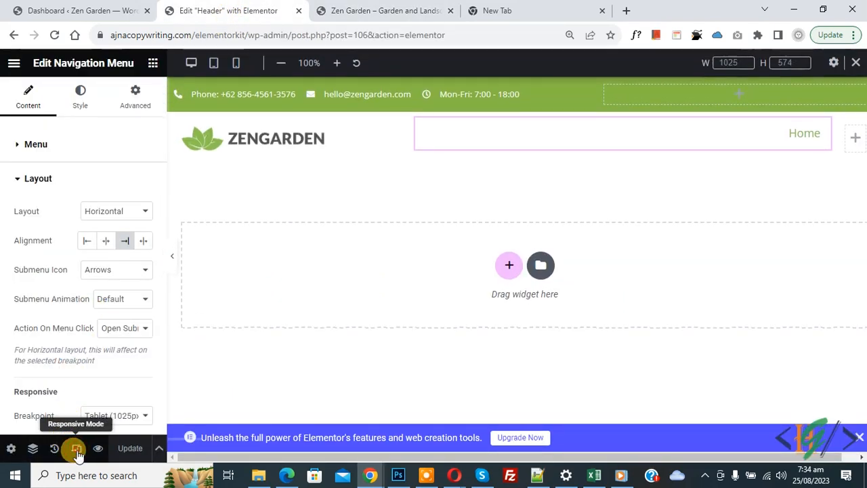
{"action": "left_click", "coordinate": [239, 64]}
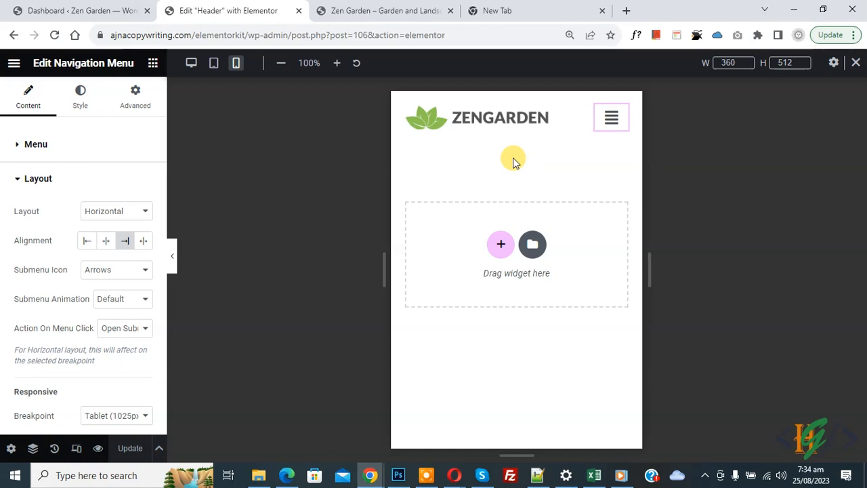
{"action": "left_click", "coordinate": [607, 121]}
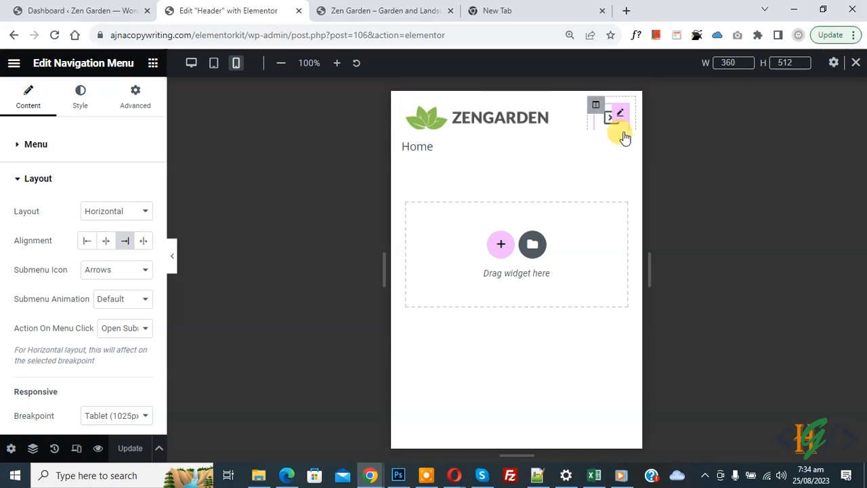
{"action": "left_click", "coordinate": [622, 139]}
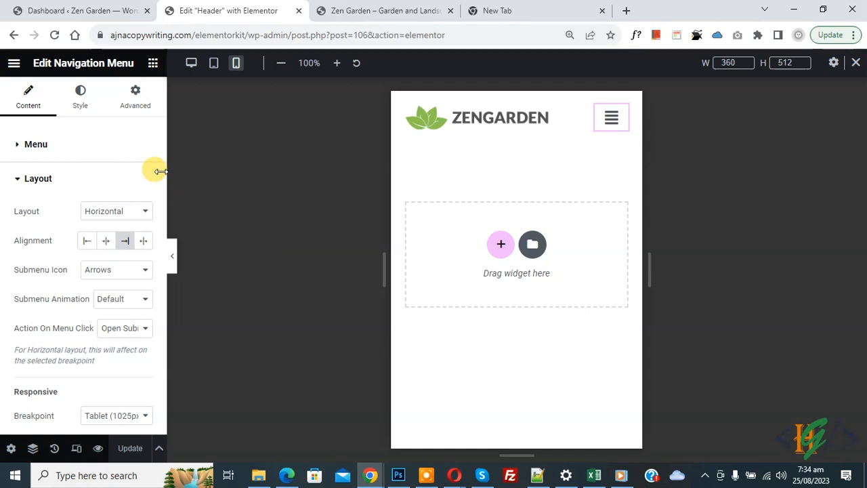
Step: Examine the navigation menu's style settings for the mobile view, including Menu Trigger & Close Icon
{"action": "left_click", "coordinate": [81, 101]}
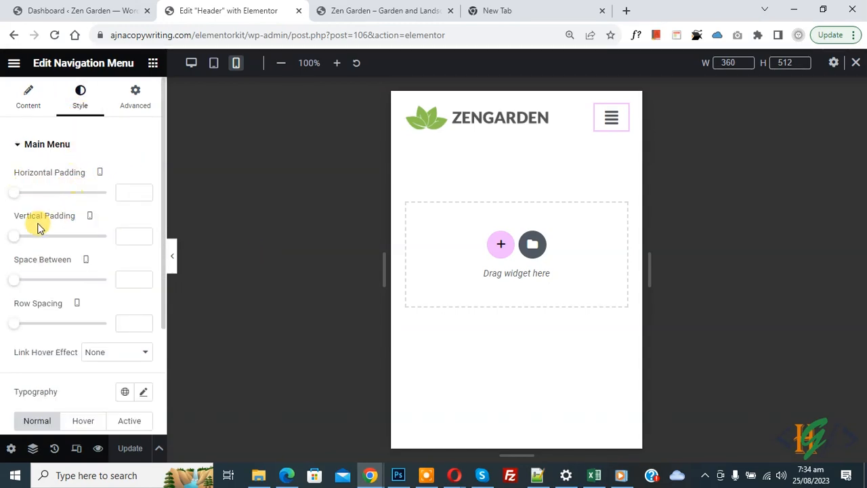
{"action": "scroll", "coordinate": [65, 258], "scroll_direction": "down", "scroll_amount": 2}
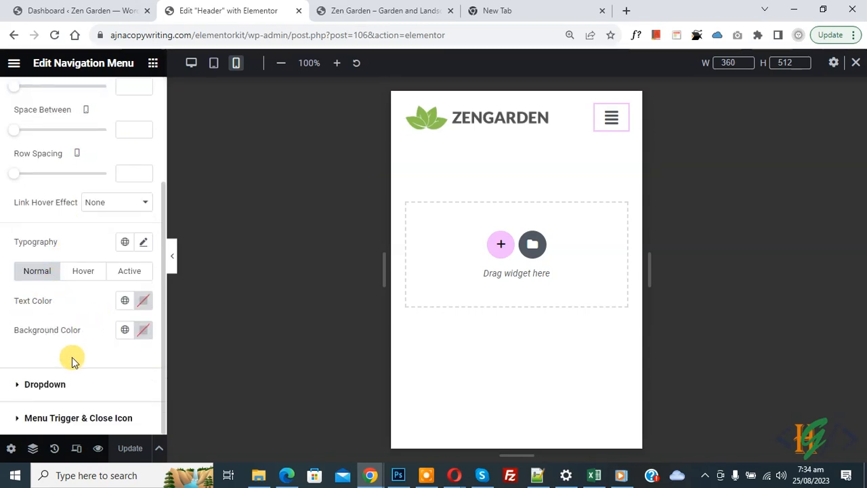
{"action": "left_click", "coordinate": [107, 420]}
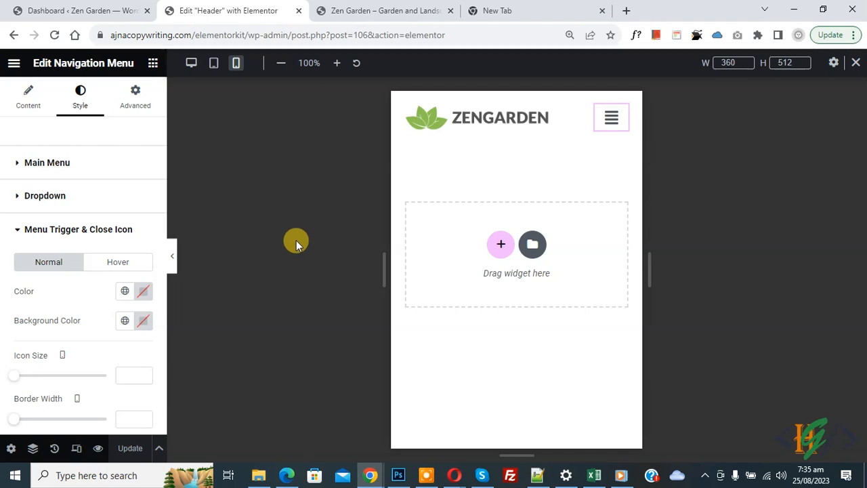
Step: Return to the desktop preview, look up the "site" widgets and open the ZENGARDEN logo's image settings
{"action": "left_click", "coordinate": [192, 65]}
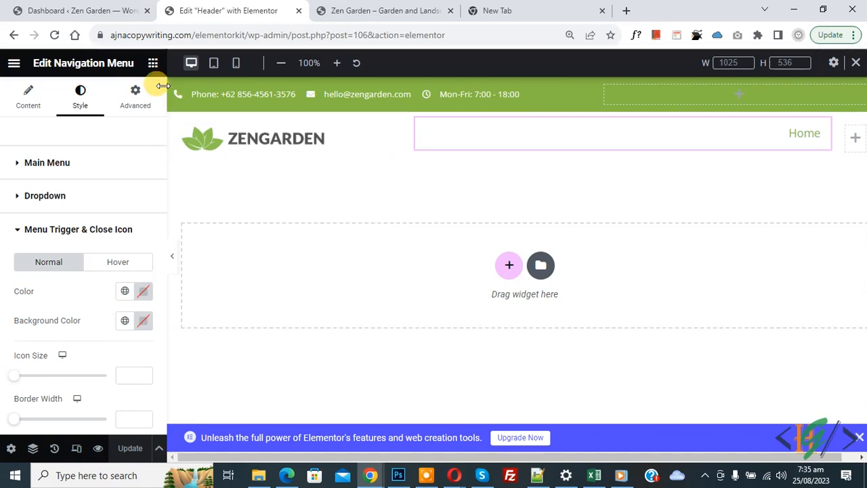
{"action": "left_click", "coordinate": [151, 63]}
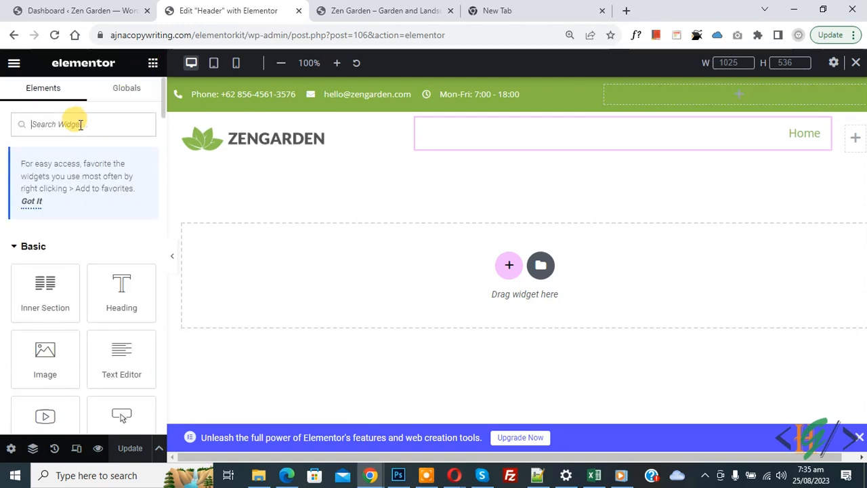
{"action": "type", "text": "site"}
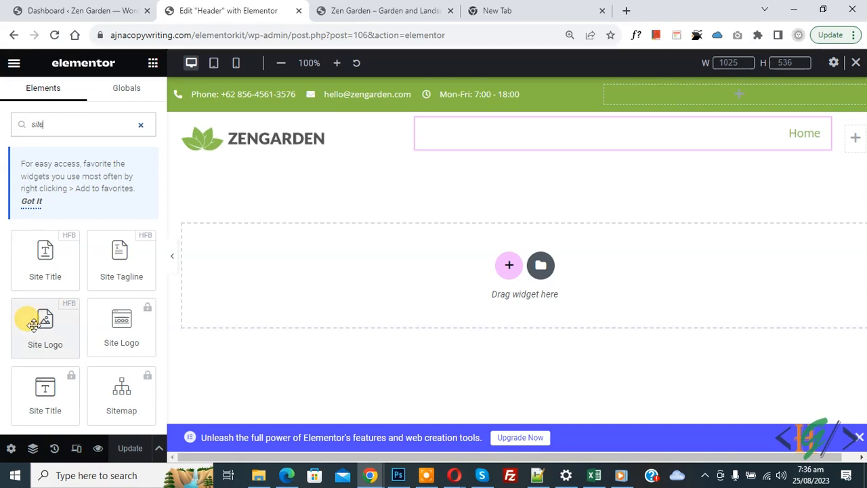
{"action": "left_click", "coordinate": [266, 139]}
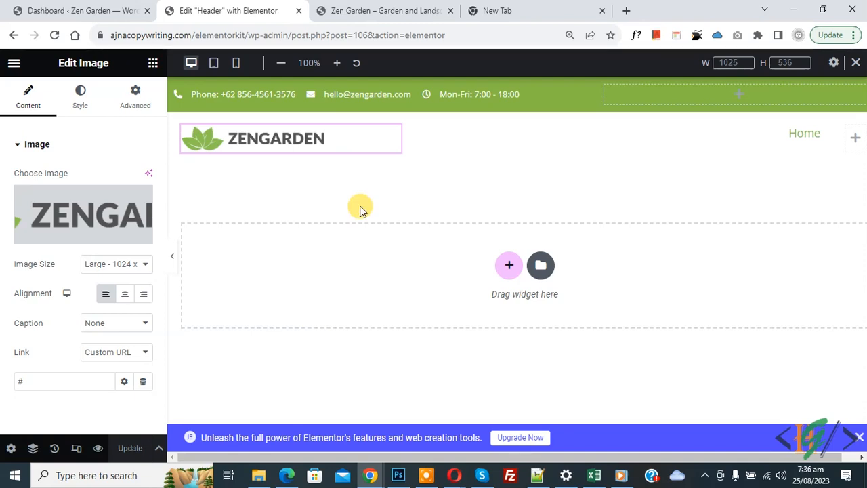
Step: Go to the Elementor Header & Footer Builder template list in the WordPress dashboard and open the Header template's edit page in a new tab
{"action": "left_click", "coordinate": [81, 10]}
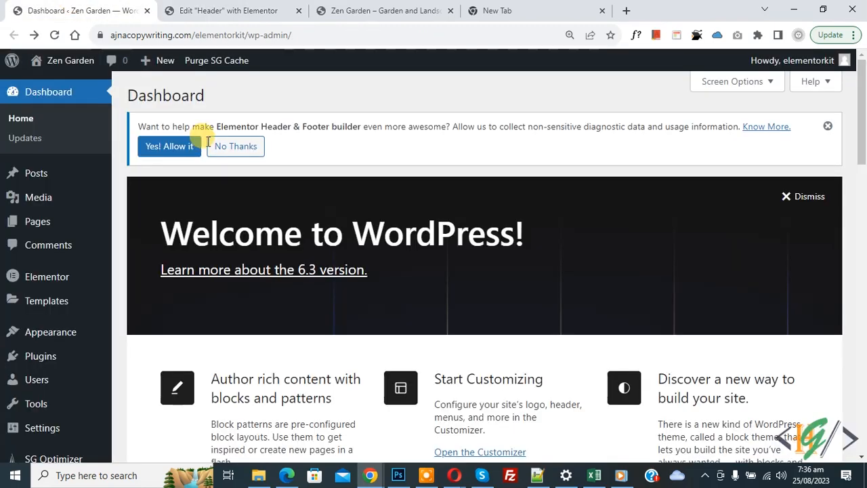
{"action": "scroll", "coordinate": [220, 147], "scroll_direction": "down", "scroll_amount": 1}
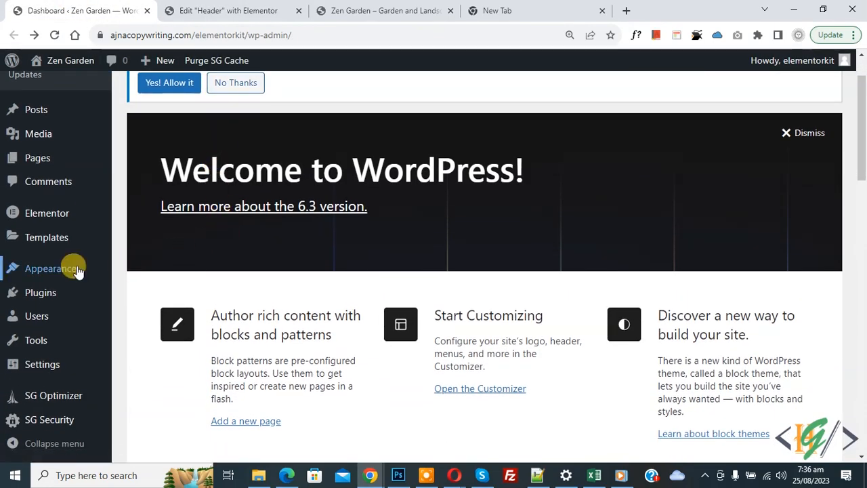
{"action": "mouse_move", "coordinate": [124, 274]}
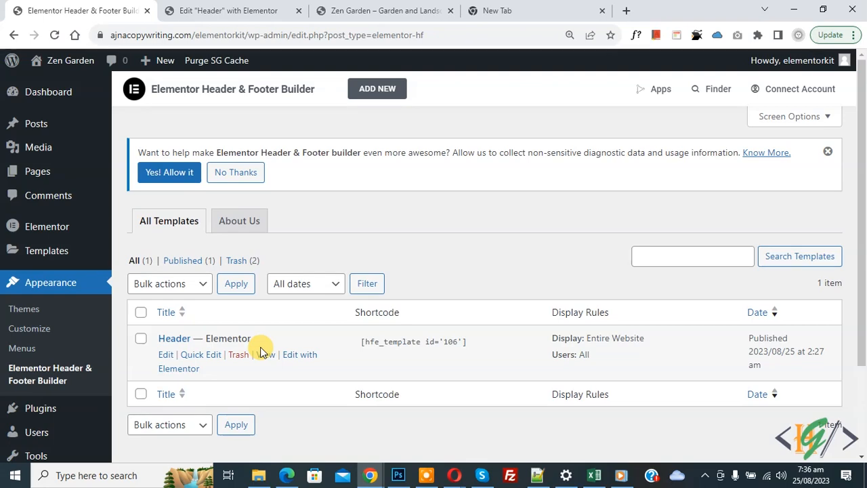
{"action": "right_click", "coordinate": [166, 355]}
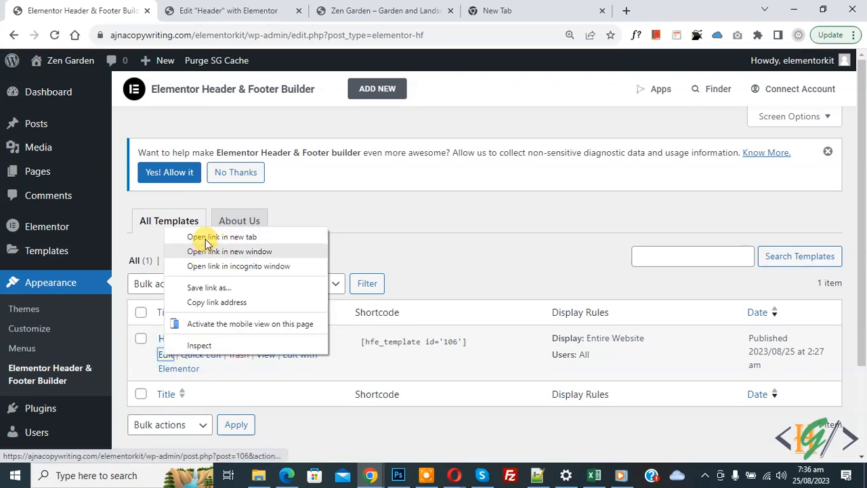
{"action": "left_click", "coordinate": [207, 237]}
{"action": "left_click", "coordinate": [203, 10]}
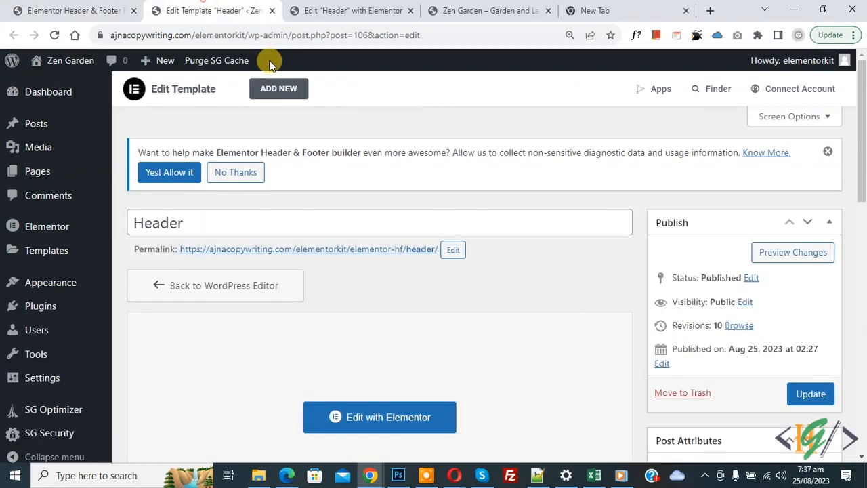
Step: Examine the Header template's Type of Template, Display On and User Roles options, and close its edit page
{"action": "scroll", "coordinate": [399, 213], "scroll_direction": "down", "scroll_amount": 5}
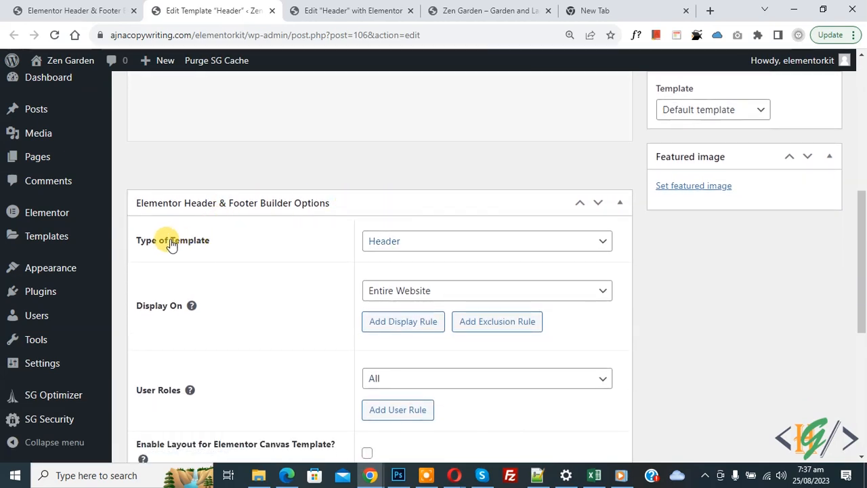
{"action": "left_click", "coordinate": [379, 241]}
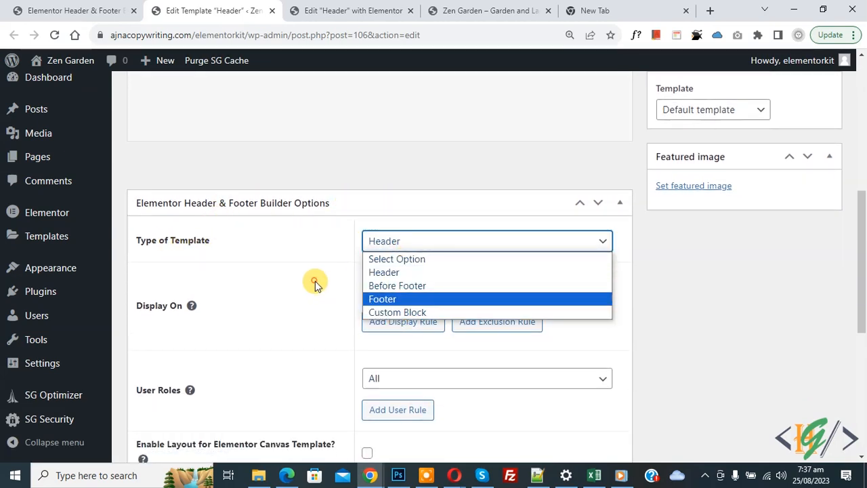
{"action": "left_click", "coordinate": [314, 285]}
{"action": "left_click", "coordinate": [410, 292]}
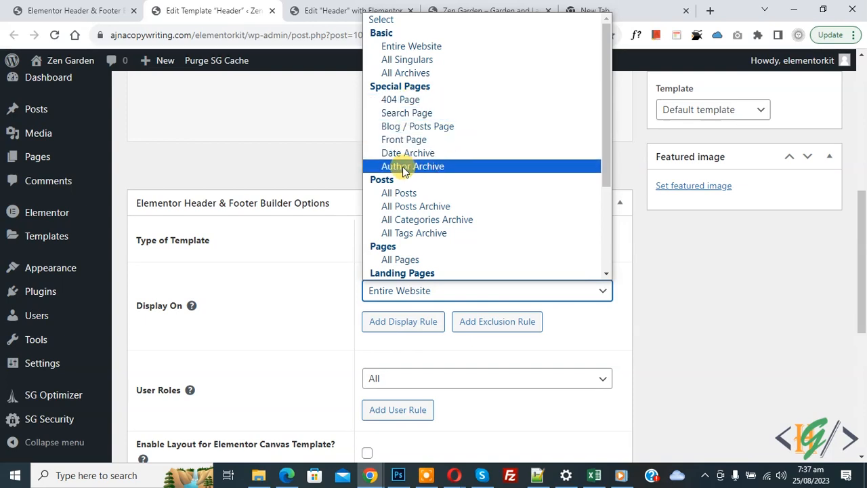
{"action": "left_click", "coordinate": [319, 251]}
{"action": "scroll", "coordinate": [279, 271], "scroll_direction": "down", "scroll_amount": 2}
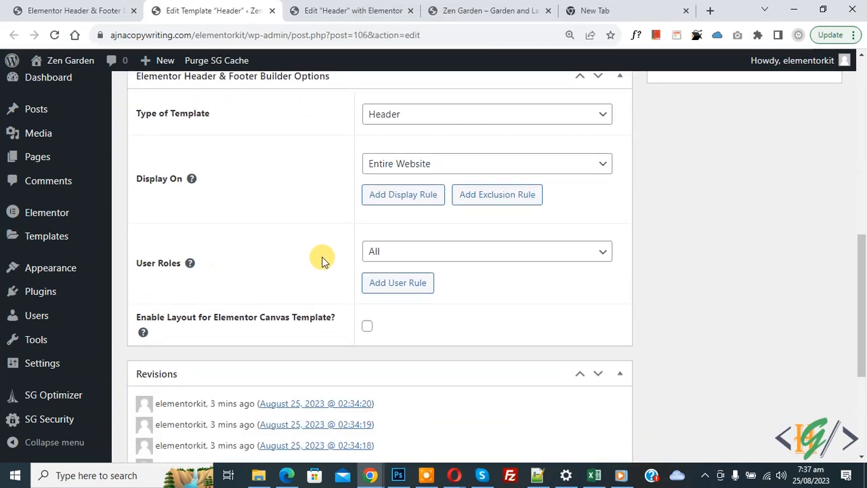
{"action": "left_click", "coordinate": [272, 10]}
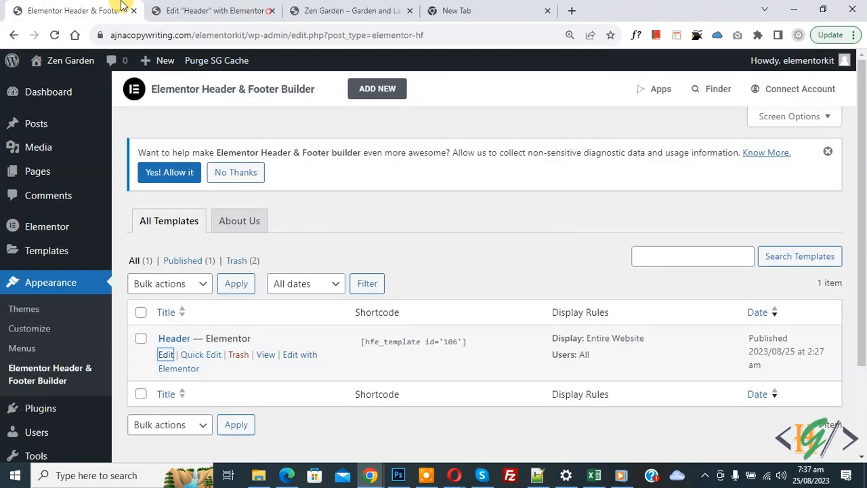
Step: Add a new template titled "Footer" and set its Type of Template to Footer
{"action": "left_click", "coordinate": [377, 95]}
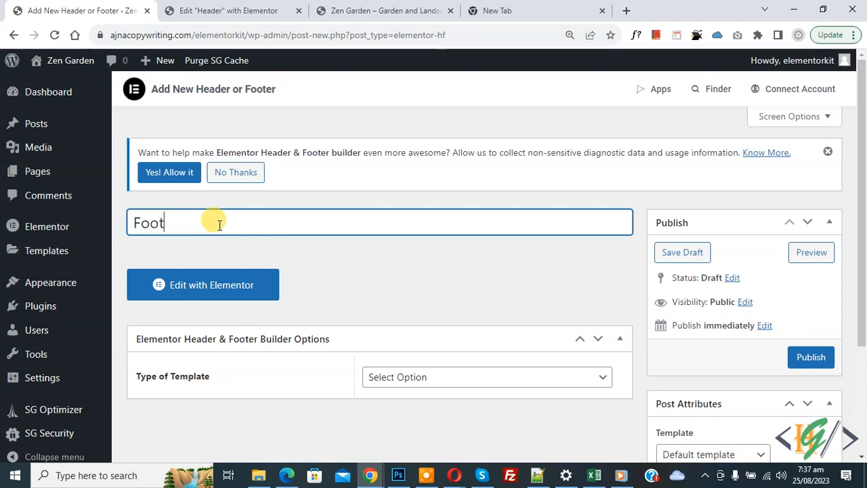
{"action": "scroll", "coordinate": [223, 224], "scroll_direction": "down", "scroll_amount": 2}
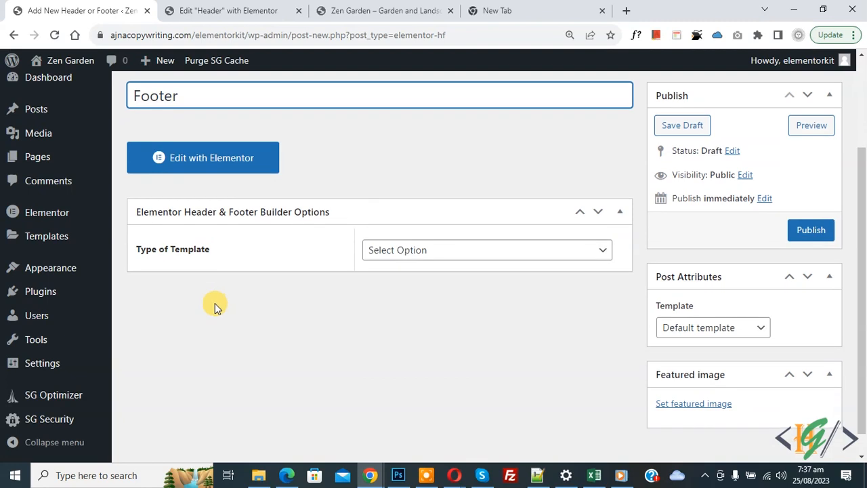
{"action": "left_click", "coordinate": [428, 252]}
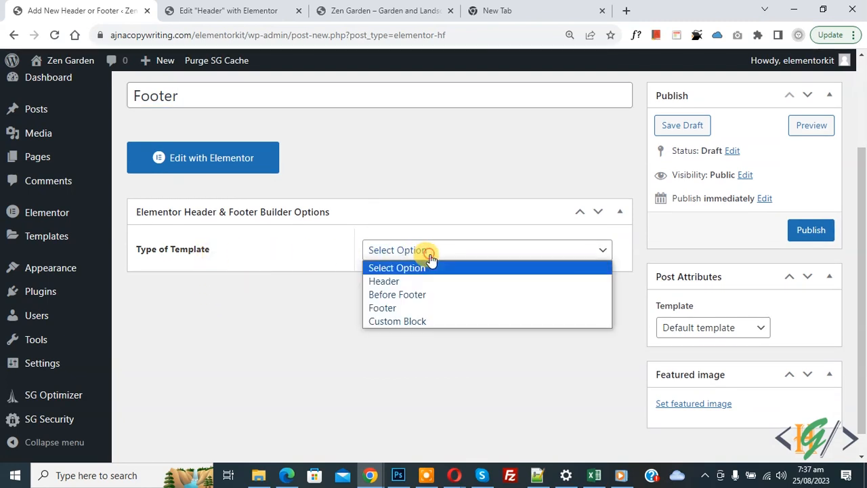
{"action": "left_click", "coordinate": [428, 312]}
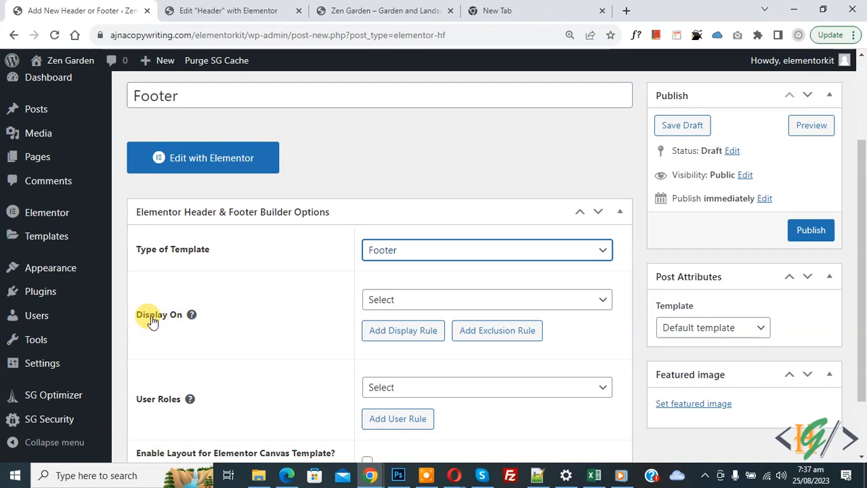
Step: Set the Footer template to display on the Entire Website for All user roles and publish it
{"action": "left_click", "coordinate": [411, 302]}
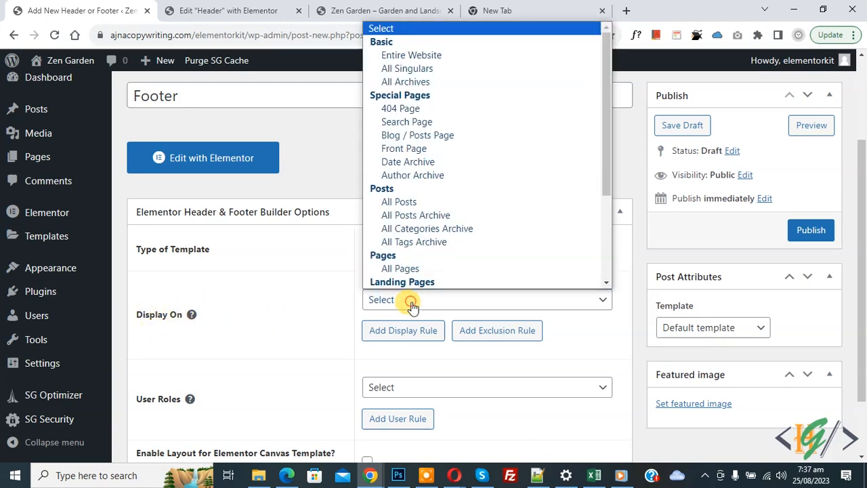
{"action": "left_click", "coordinate": [412, 55]}
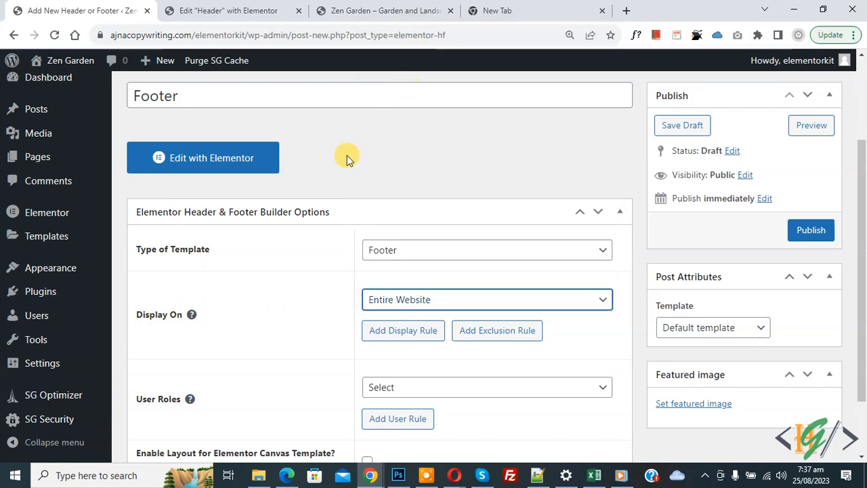
{"action": "scroll", "coordinate": [325, 176], "scroll_direction": "down", "scroll_amount": 1}
{"action": "left_click", "coordinate": [384, 324]}
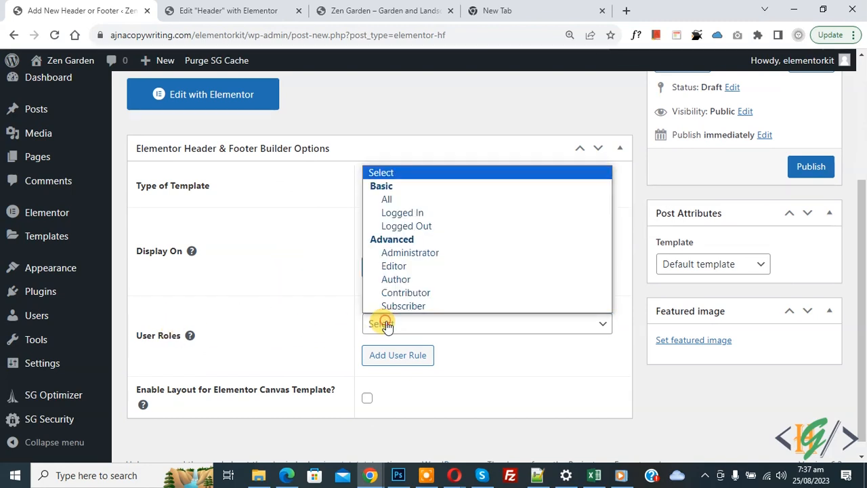
{"action": "left_click", "coordinate": [386, 199]}
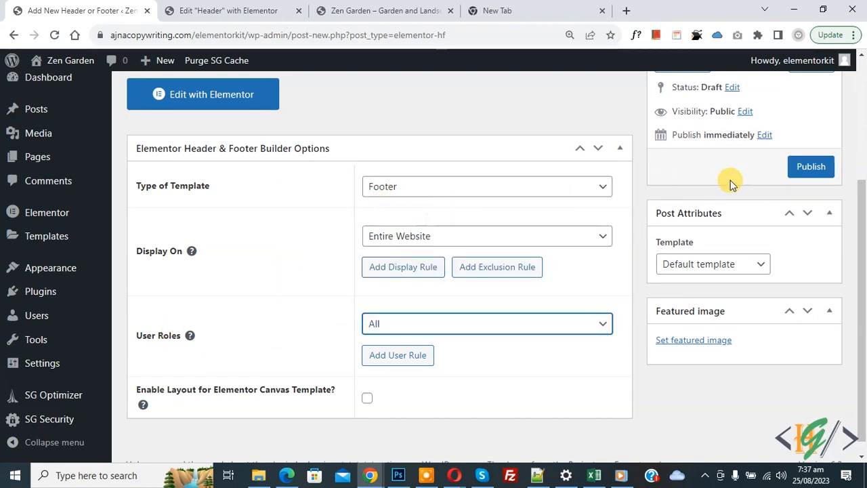
{"action": "left_click", "coordinate": [831, 167]}
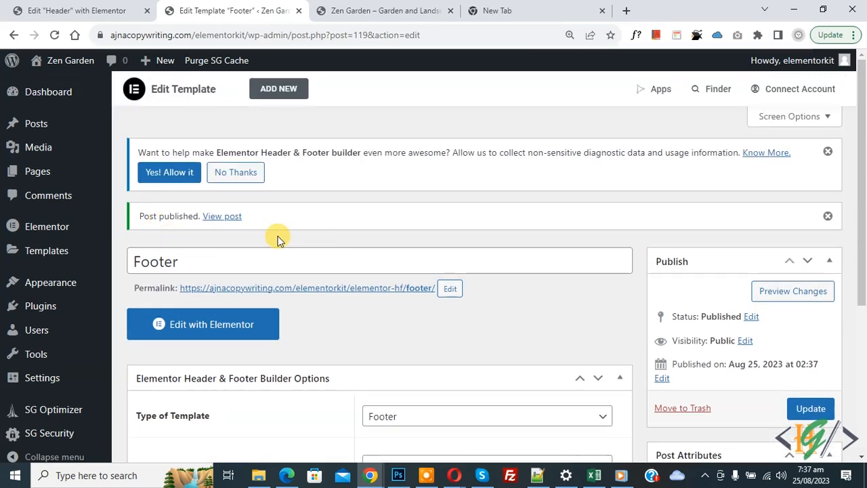
Step: Open the Footer template in the Elementor editor and add a section with three equal columns
{"action": "left_click", "coordinate": [223, 329]}
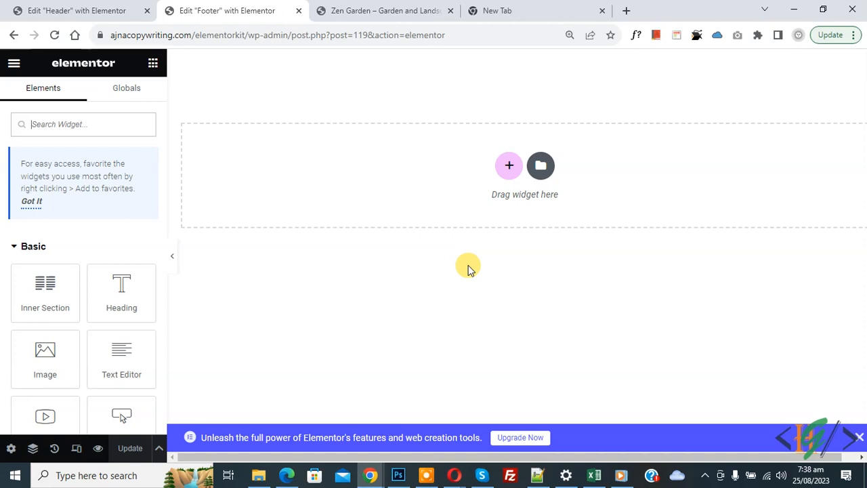
{"action": "left_click", "coordinate": [509, 174]}
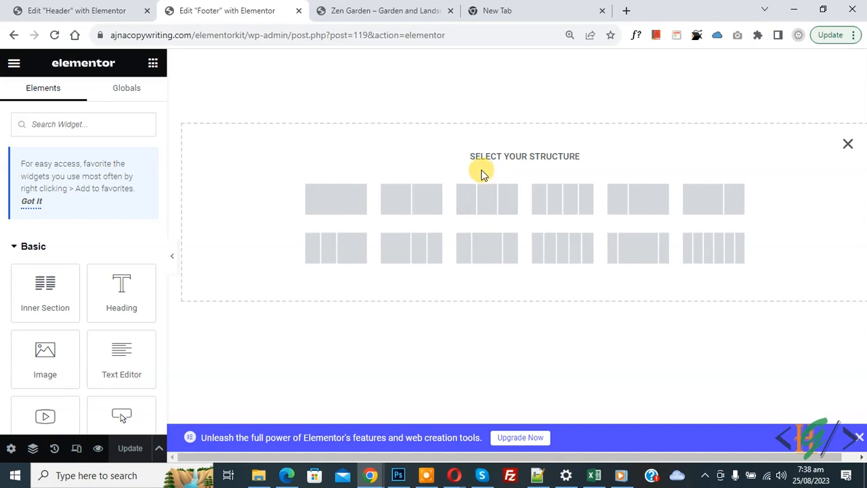
{"action": "left_click", "coordinate": [495, 205]}
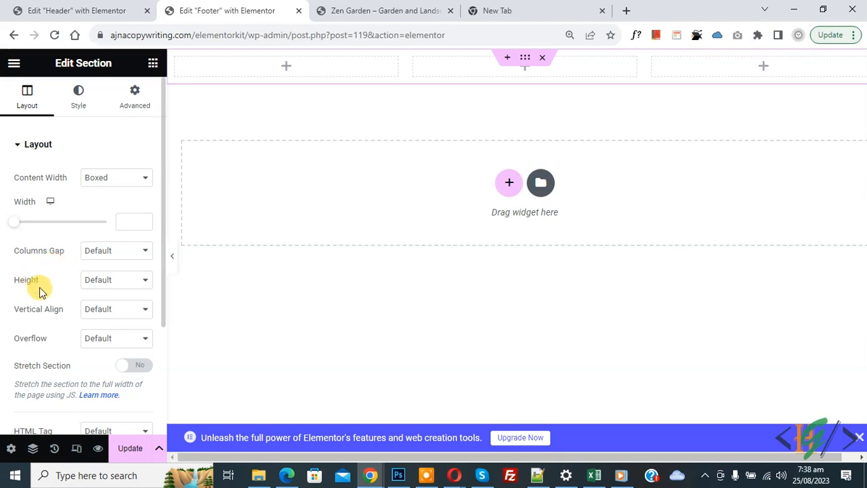
Step: Give the three-column section a light pink Classic background color and view its advanced margin and padding settings
{"action": "scroll", "coordinate": [41, 328], "scroll_direction": "down", "scroll_amount": 3}
{"action": "scroll", "coordinate": [27, 298], "scroll_direction": "up", "scroll_amount": 3}
{"action": "left_click", "coordinate": [79, 101]}
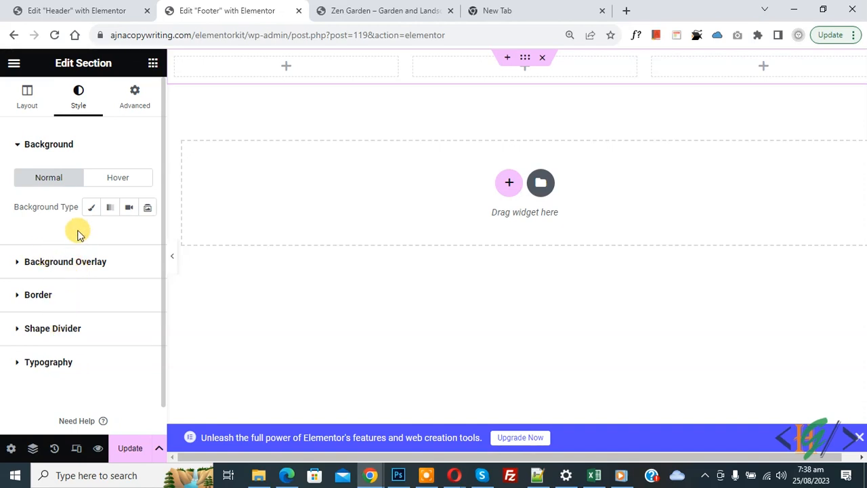
{"action": "left_click", "coordinate": [87, 206]}
{"action": "left_click", "coordinate": [143, 236]}
{"action": "left_click", "coordinate": [125, 322]}
{"action": "left_click_drag", "start_coordinate": [193, 306], "coordinate": [74, 297]}
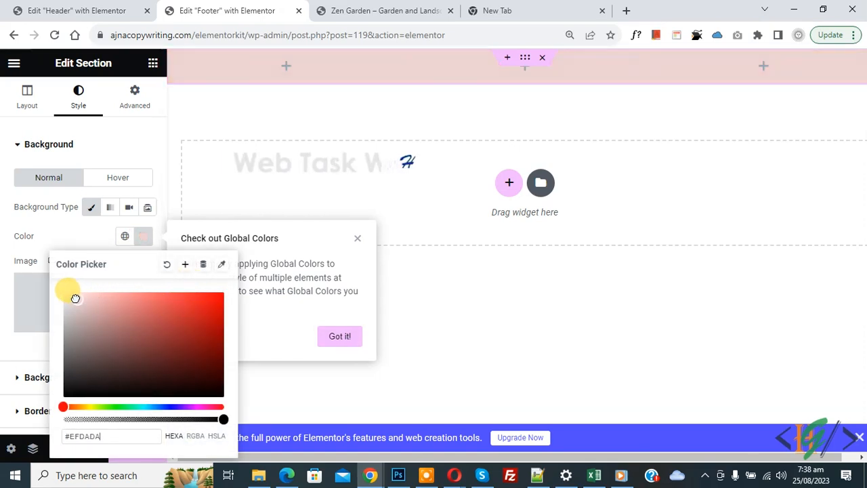
{"action": "left_click", "coordinate": [4, 214]}
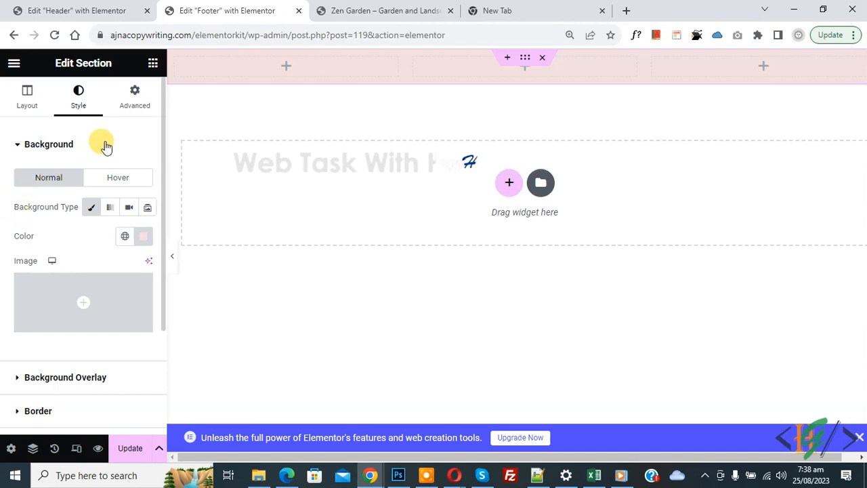
{"action": "left_click", "coordinate": [134, 100]}
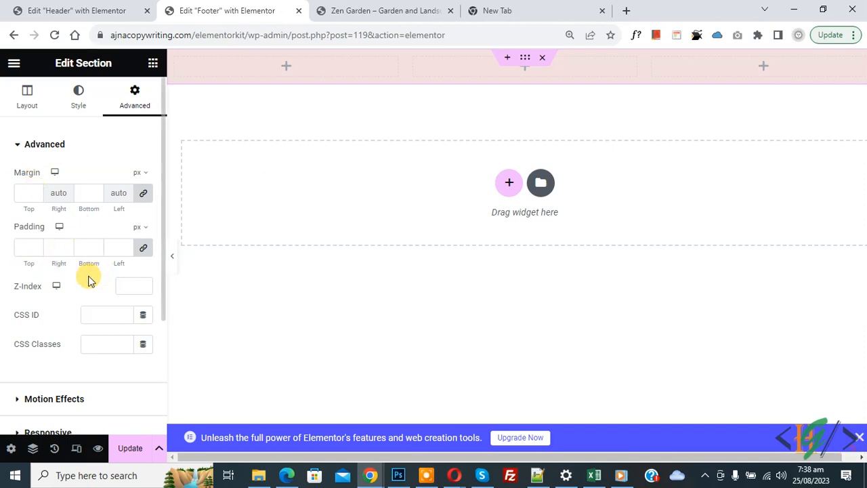
Step: Add an Image widget to the footer's first column and choose the logoipsum logo with the round wave symbol from the media library
{"action": "left_click", "coordinate": [151, 65]}
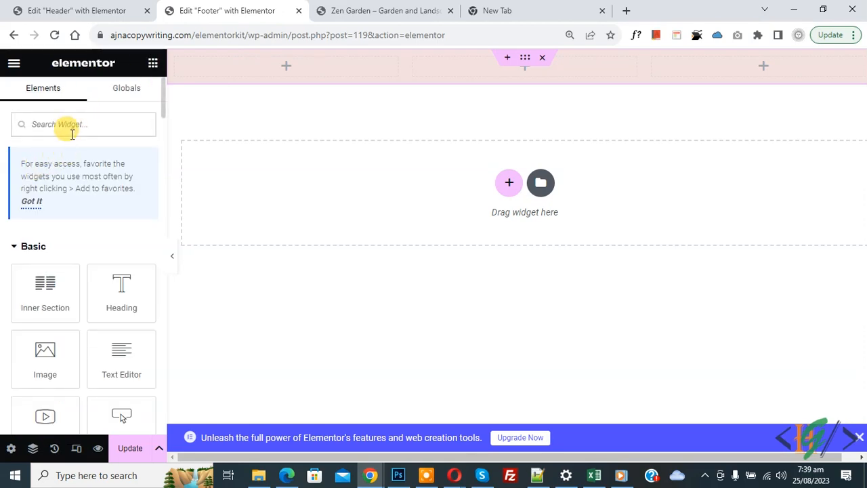
{"action": "type", "text": "image"}
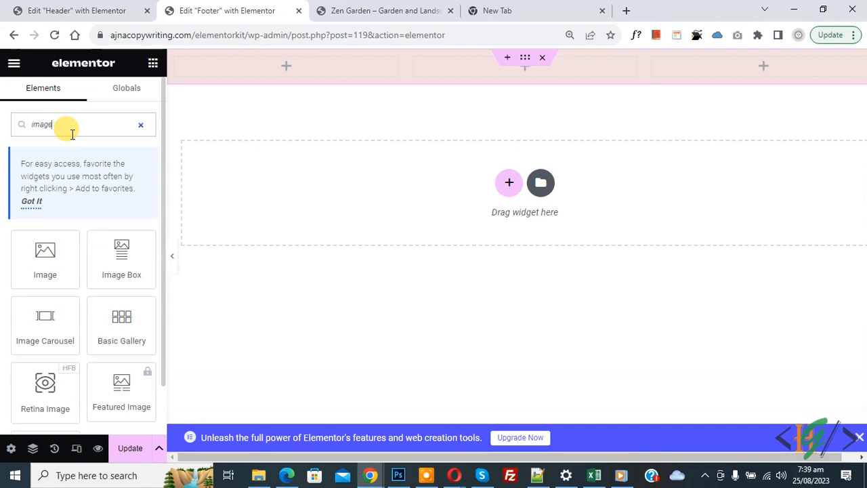
{"action": "left_click_drag", "start_coordinate": [49, 259], "coordinate": [218, 88]}
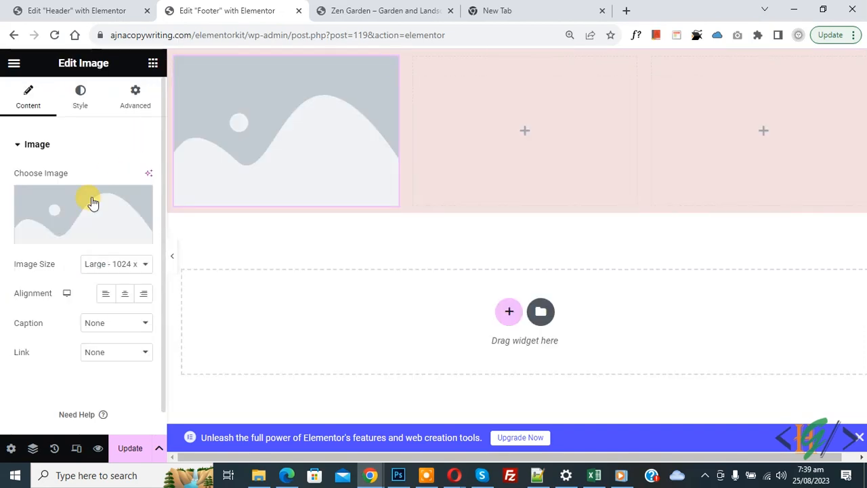
{"action": "left_click", "coordinate": [77, 236]}
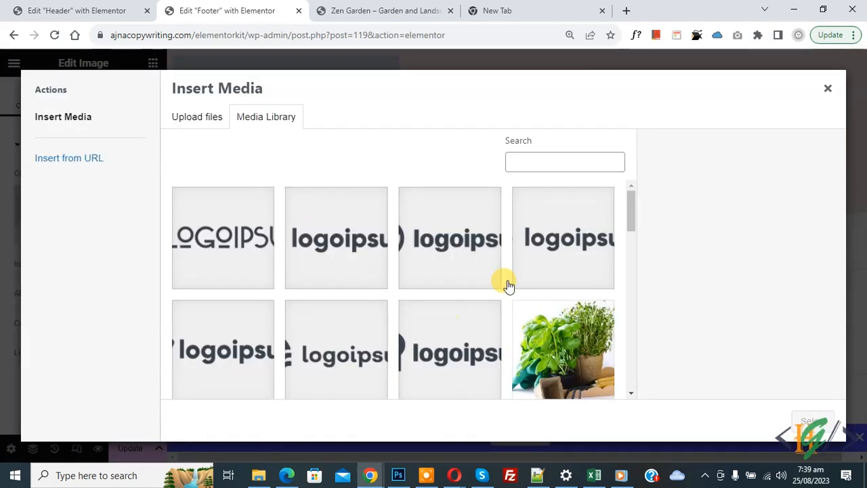
{"action": "left_click", "coordinate": [377, 322]}
{"action": "left_click", "coordinate": [813, 421]}
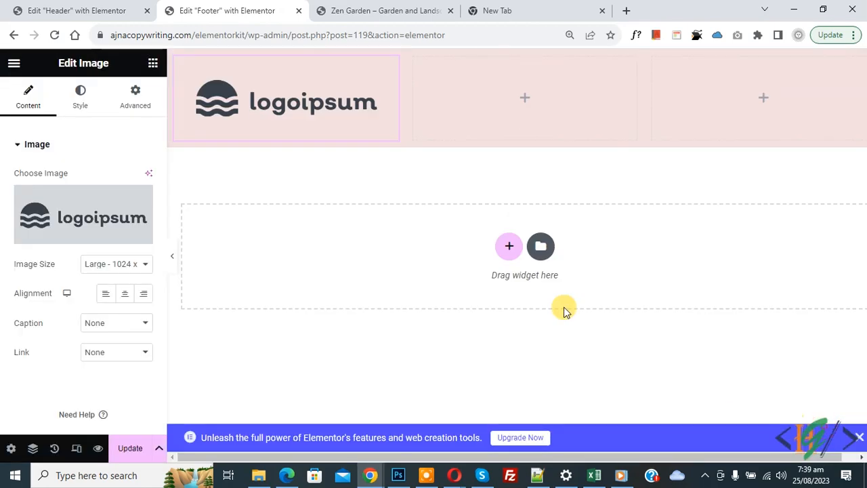
Step: Look up the "menu" and "text" widgets and add a Text Editor widget to the footer's middle column
{"action": "left_click", "coordinate": [153, 66]}
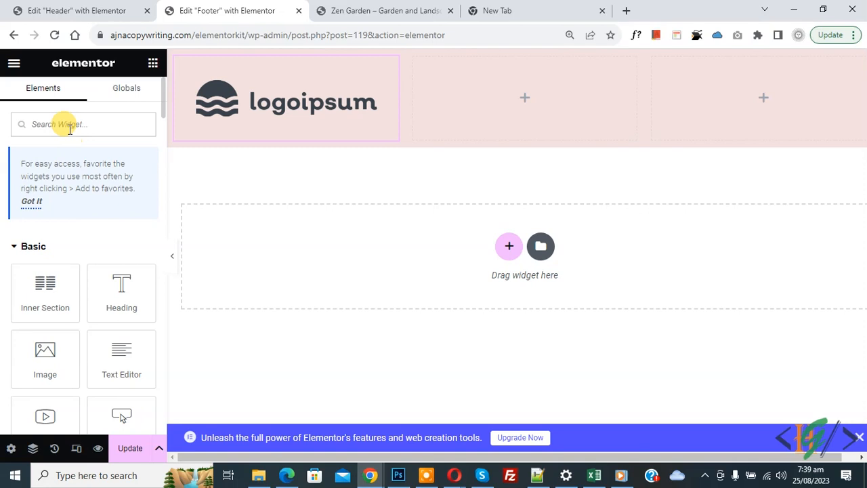
{"action": "type", "text": "menu"}
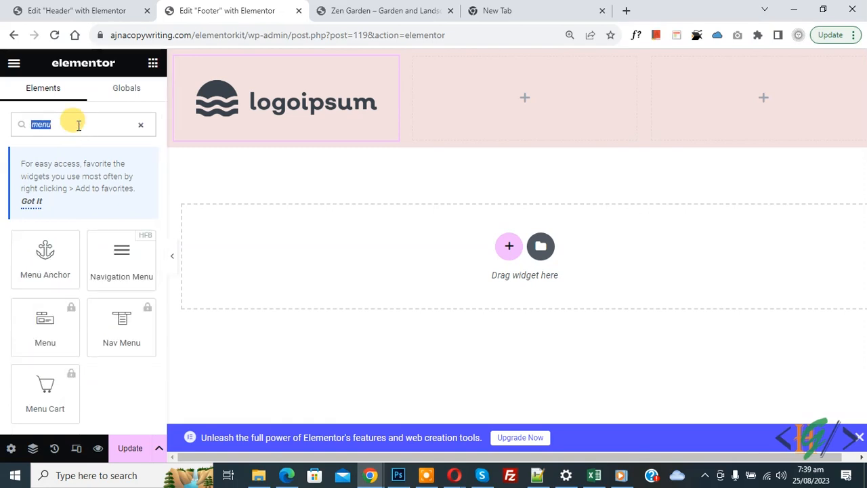
{"action": "type", "text": "text"}
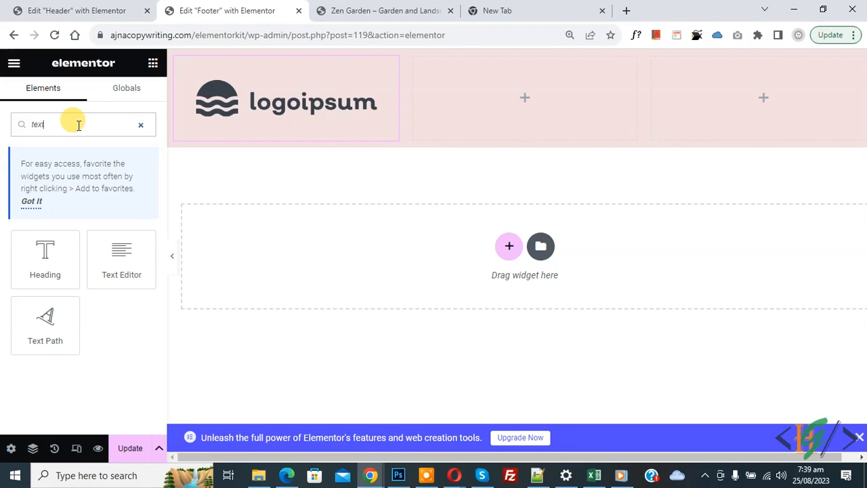
{"action": "left_click_drag", "start_coordinate": [120, 265], "coordinate": [441, 135]}
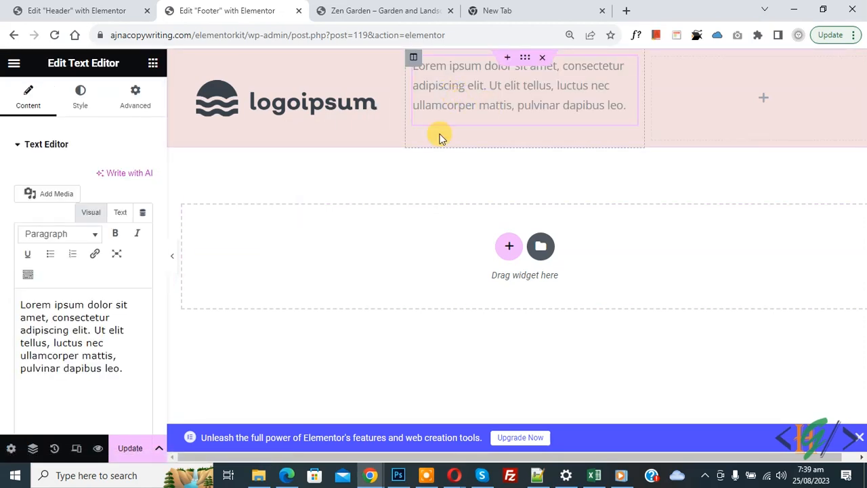
Step: Update the Footer template and reload the Zen Garden homepage to check the footer at the end of the page
{"action": "left_click", "coordinate": [128, 449]}
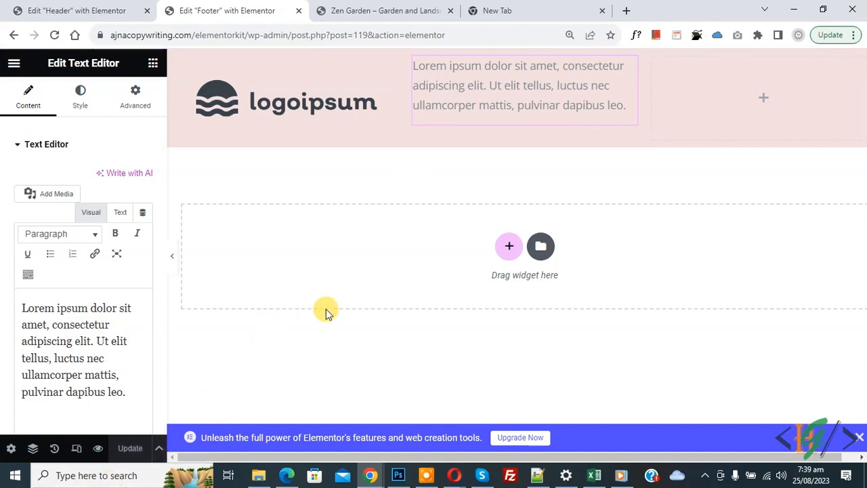
{"action": "left_click", "coordinate": [357, 10]}
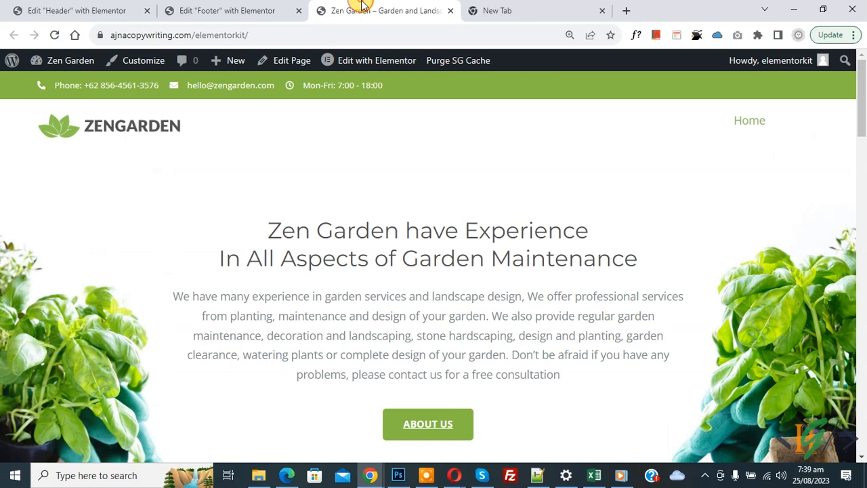
{"action": "left_click", "coordinate": [53, 35]}
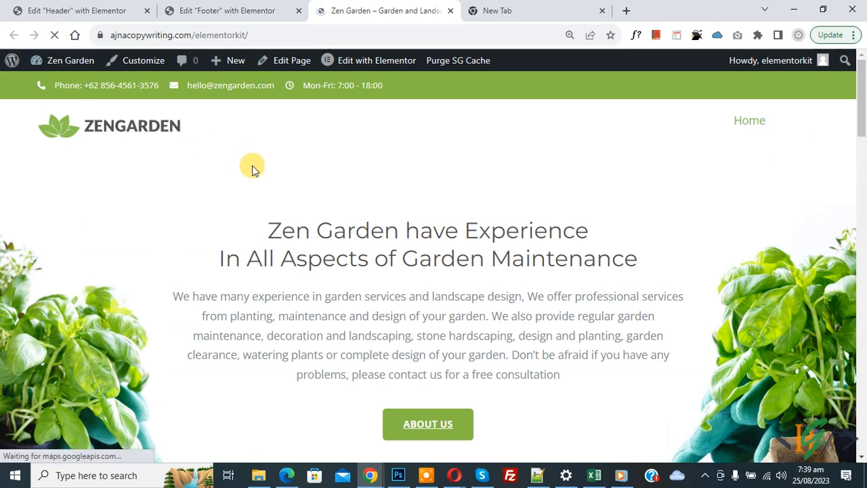
{"action": "left_click_drag", "start_coordinate": [861, 107], "coordinate": [861, 441]}
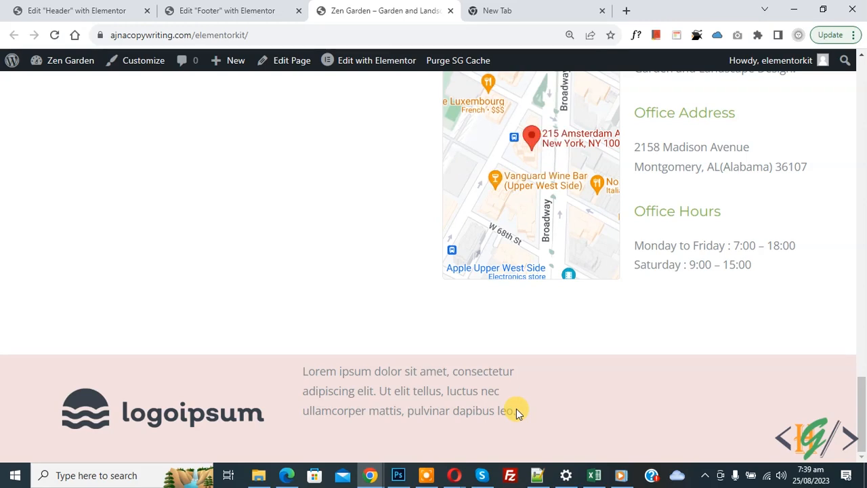
Step: Replace the pink three-column section in the Footer template with the saved Footer section from My Templates and update the template
{"action": "left_click", "coordinate": [223, 8]}
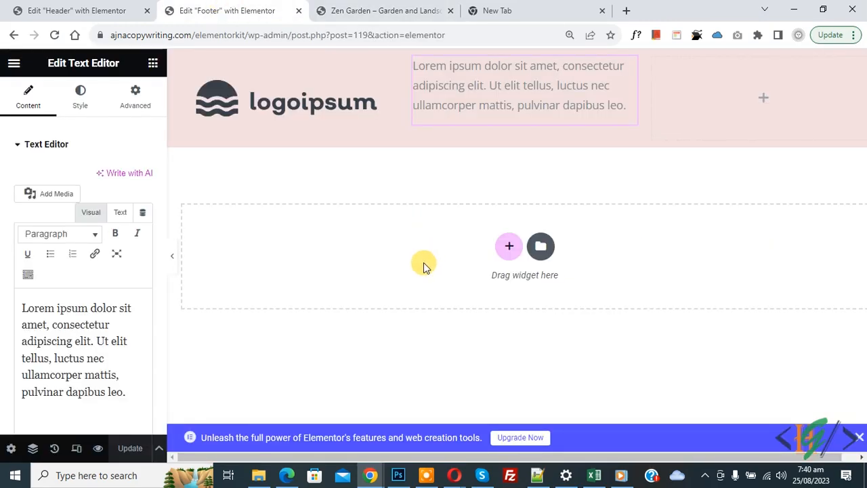
{"action": "left_click", "coordinate": [542, 249]}
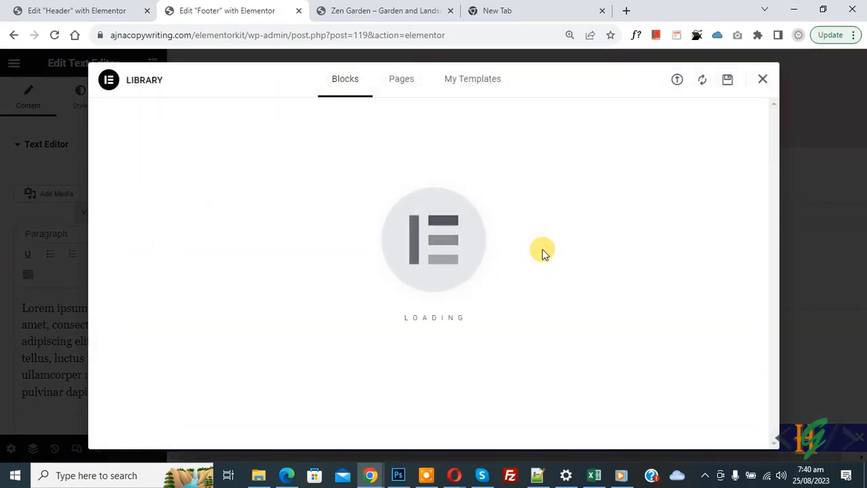
{"action": "left_click", "coordinate": [474, 82]}
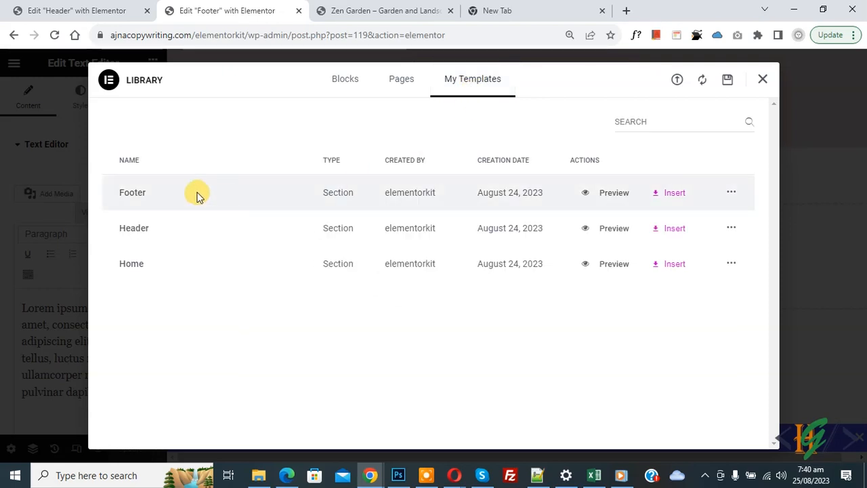
{"action": "left_click", "coordinate": [673, 193]}
{"action": "left_click", "coordinate": [533, 293]}
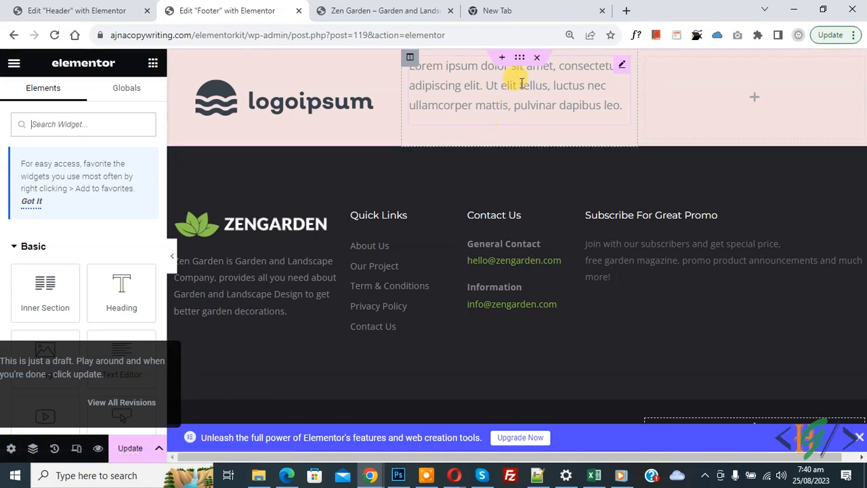
{"action": "left_click", "coordinate": [538, 56]}
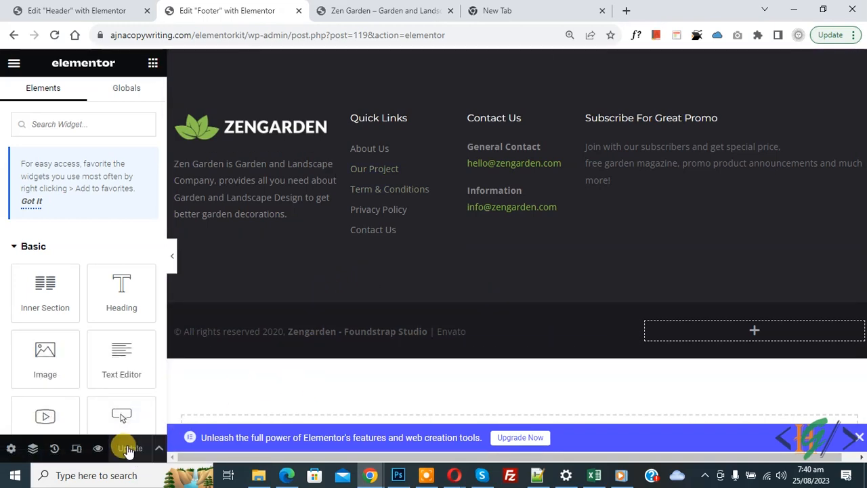
Step: Reload the Zen Garden homepage and examine the dark ZENGARDEN footer at the end of the page
{"action": "left_click", "coordinate": [339, 11]}
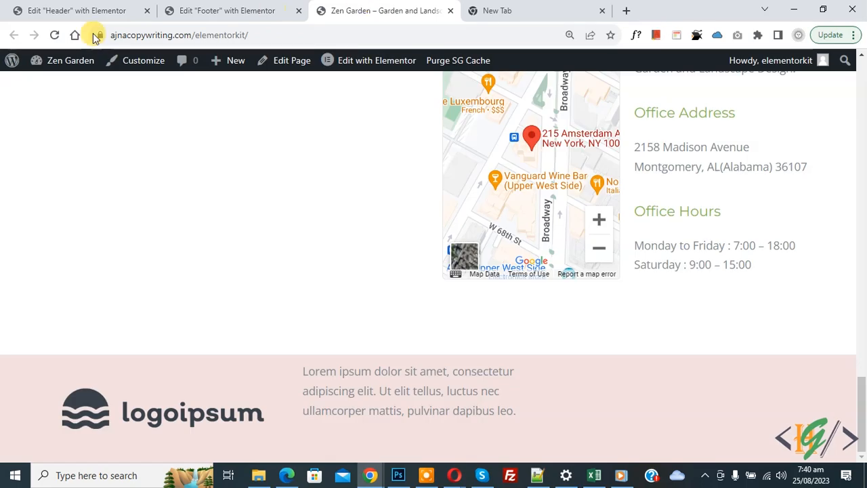
{"action": "left_click", "coordinate": [56, 32]}
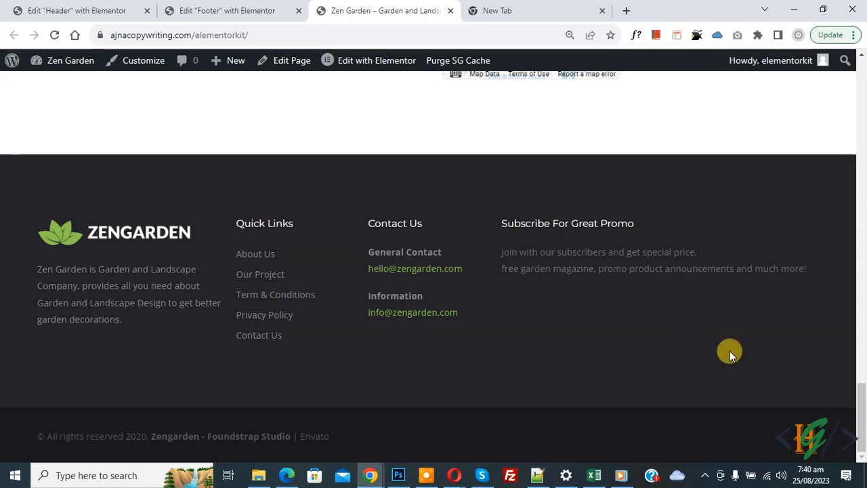
{"action": "left_click_drag", "start_coordinate": [861, 416], "coordinate": [863, 394]}
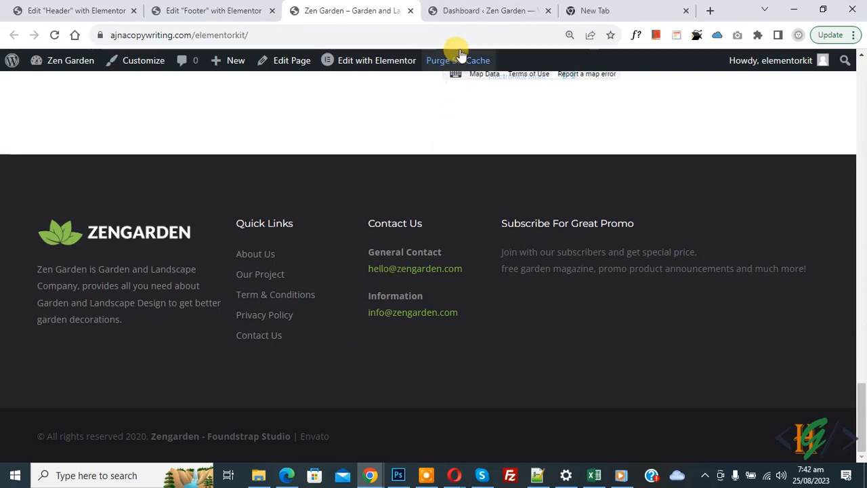
Step: Open the Footer template's Elementor Header & Footer Builder options for editing from the WordPress dashboard
{"action": "left_click", "coordinate": [480, 10]}
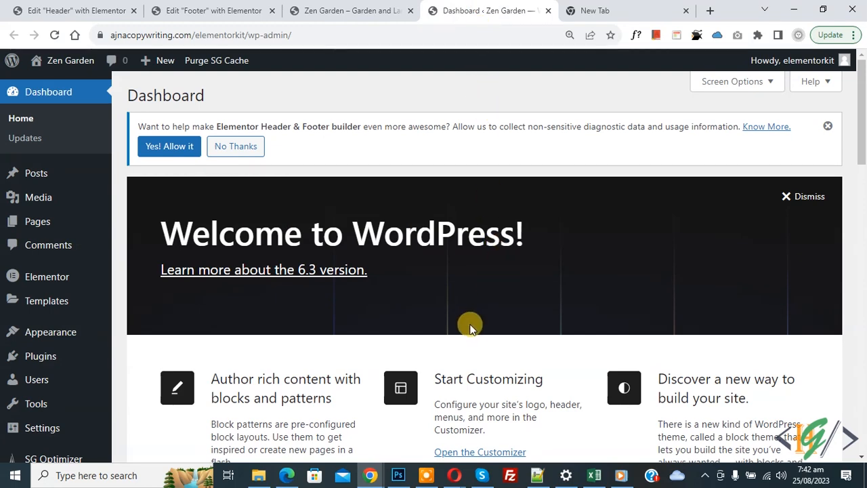
{"action": "mouse_move", "coordinate": [108, 333]}
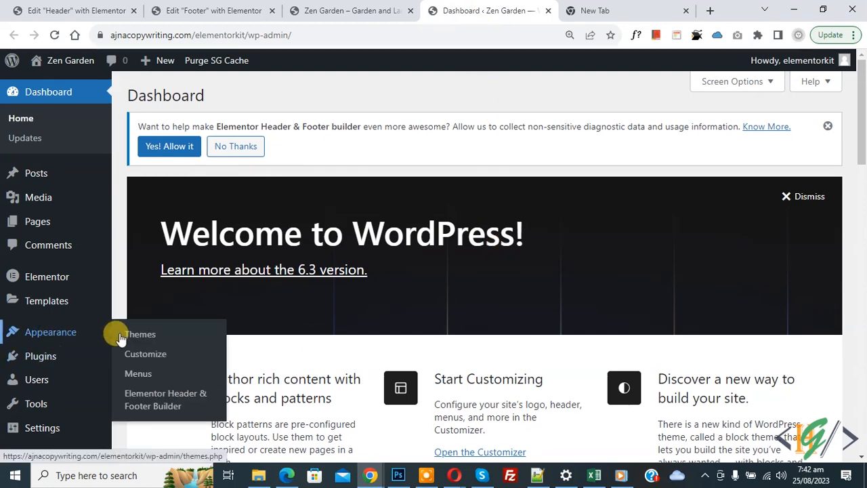
{"action": "left_click", "coordinate": [169, 410]}
{"action": "scroll", "coordinate": [413, 203], "scroll_direction": "down", "scroll_amount": 2}
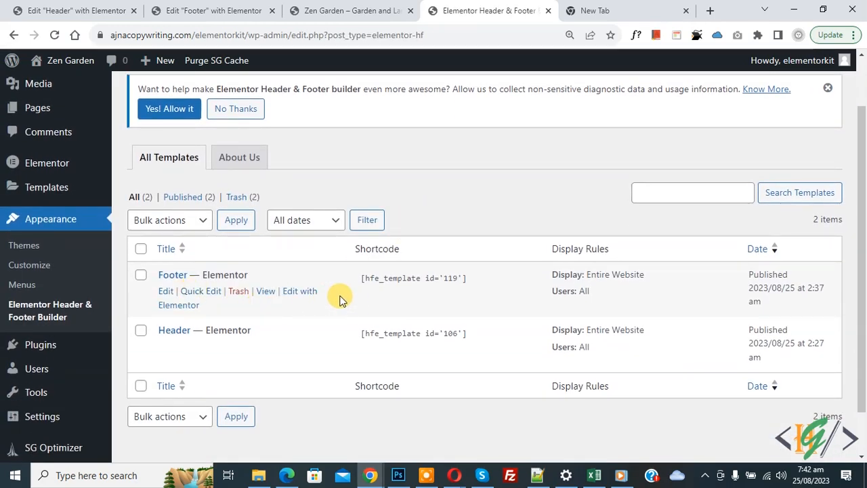
{"action": "left_click", "coordinate": [166, 291]}
{"action": "scroll", "coordinate": [348, 185], "scroll_direction": "down", "scroll_amount": 5}
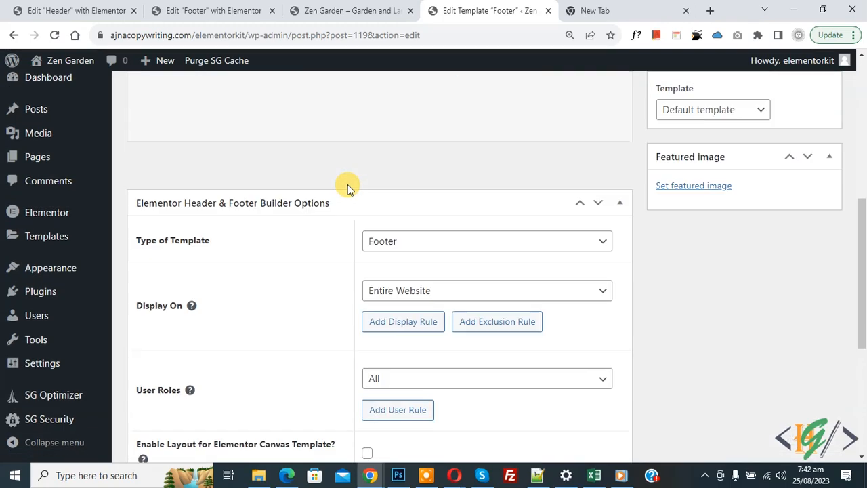
{"action": "scroll", "coordinate": [348, 184], "scroll_direction": "down", "scroll_amount": 1}
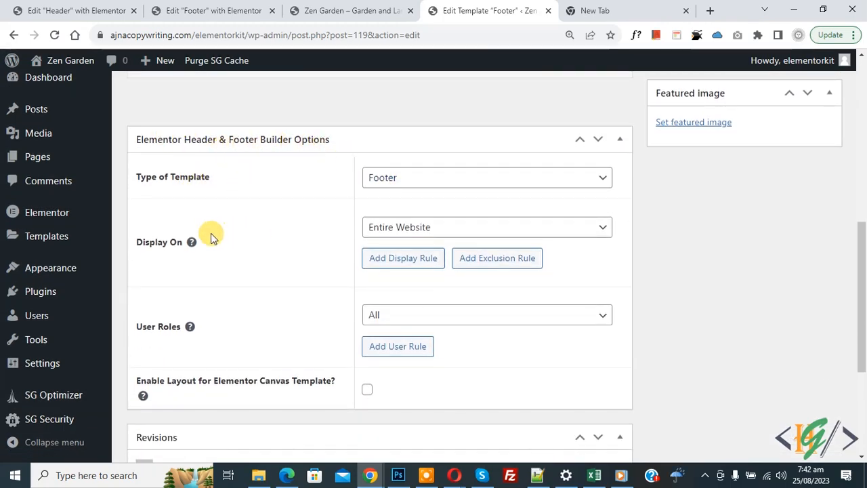
Step: Review the available Display On locations and User Roles choices for the Footer template without changing them
{"action": "left_click", "coordinate": [446, 230]}
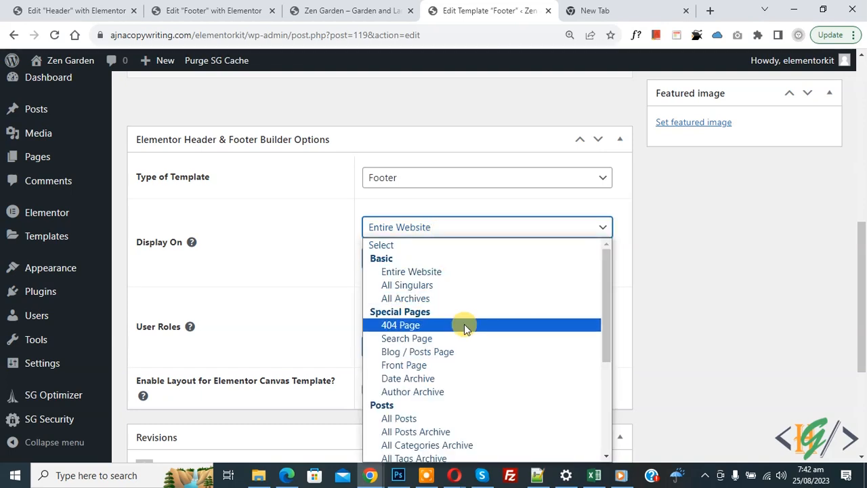
{"action": "left_click", "coordinate": [779, 300]}
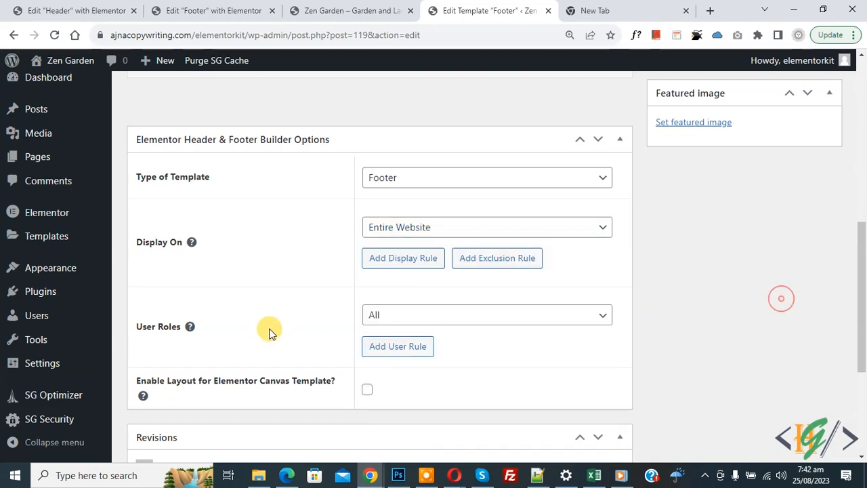
{"action": "left_click", "coordinate": [464, 325]}
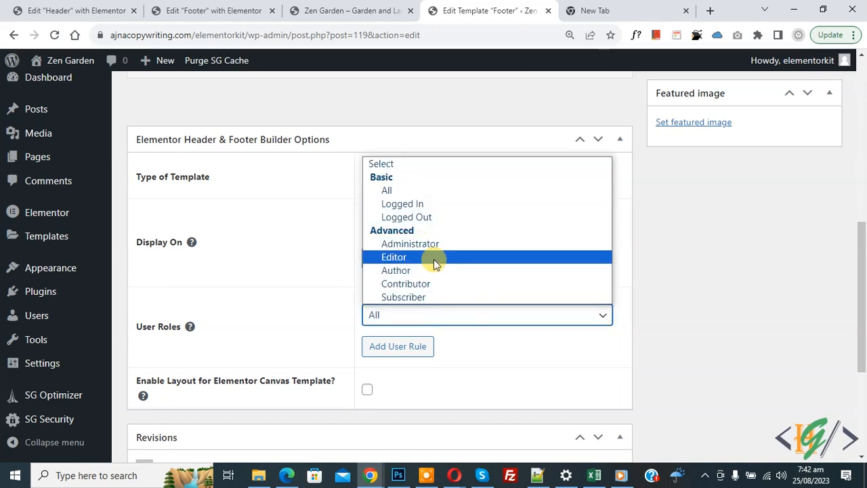
{"action": "left_click", "coordinate": [705, 265]}
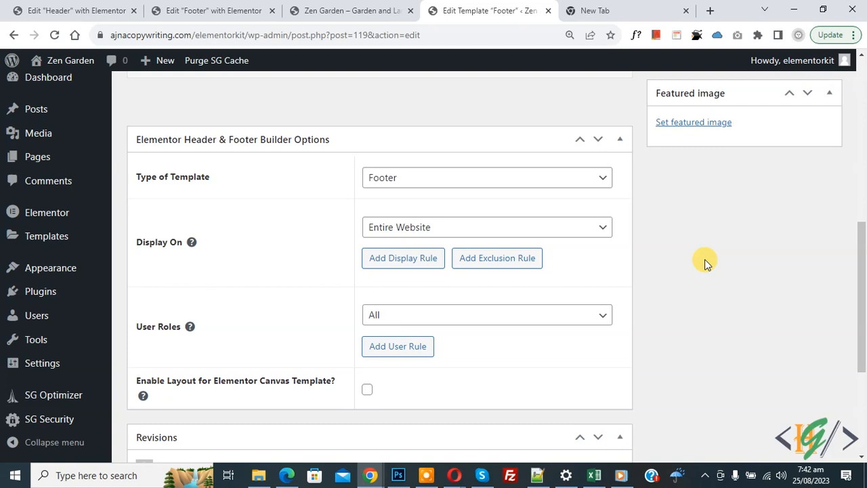